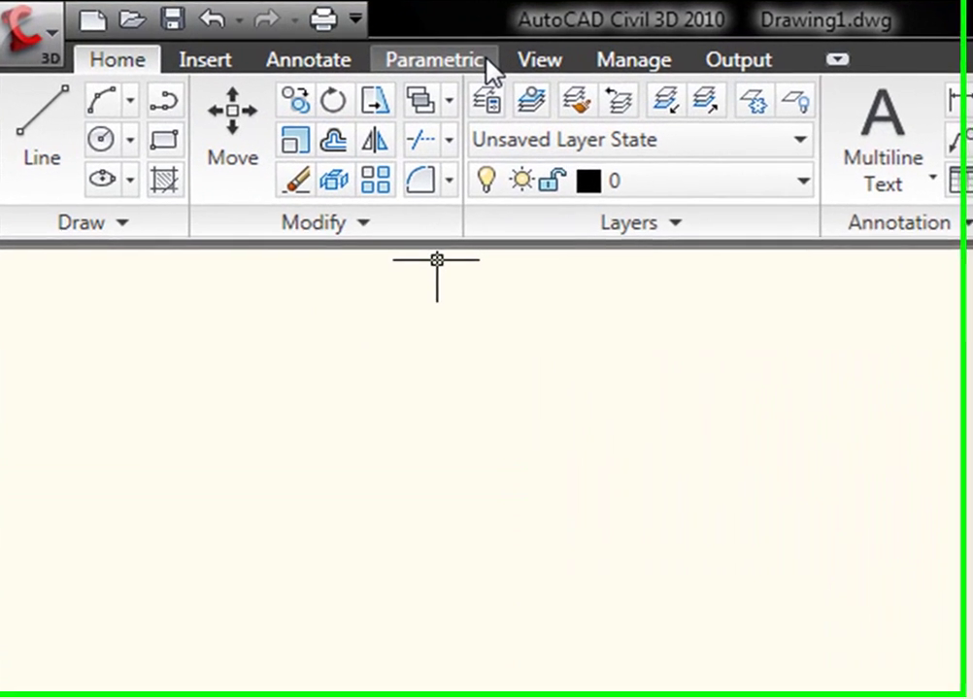
Step: Draw a line sloping up to the right as the upper side of a rough four-sided outline
{"action": "left_click", "coordinate": [489, 69]}
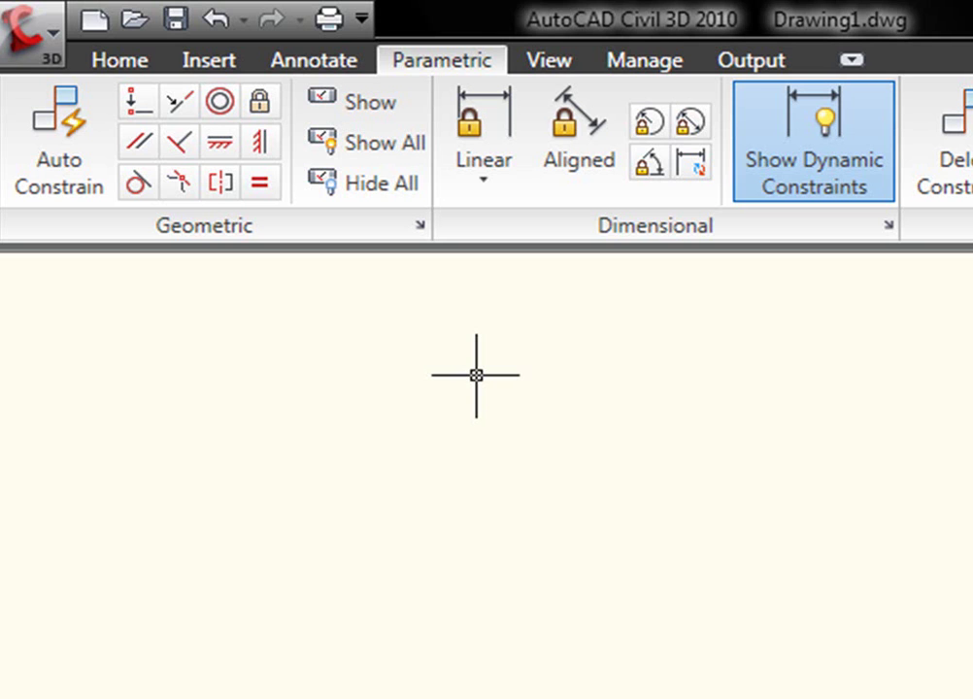
{"action": "type", "text": "l"}
{"action": "key", "text": "Return"}
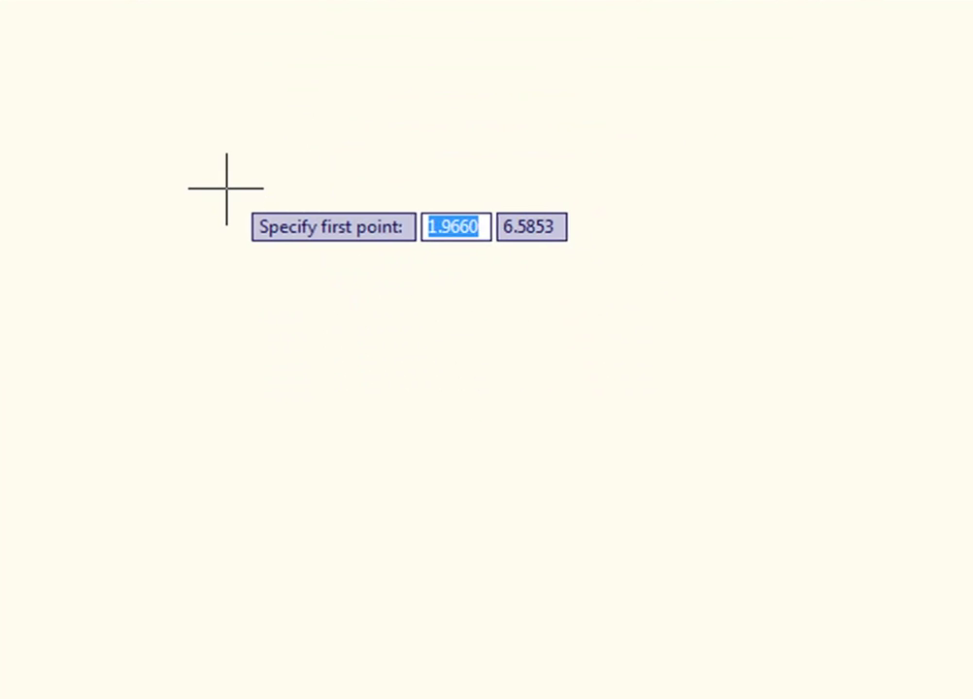
{"action": "left_click", "coordinate": [88, 230]}
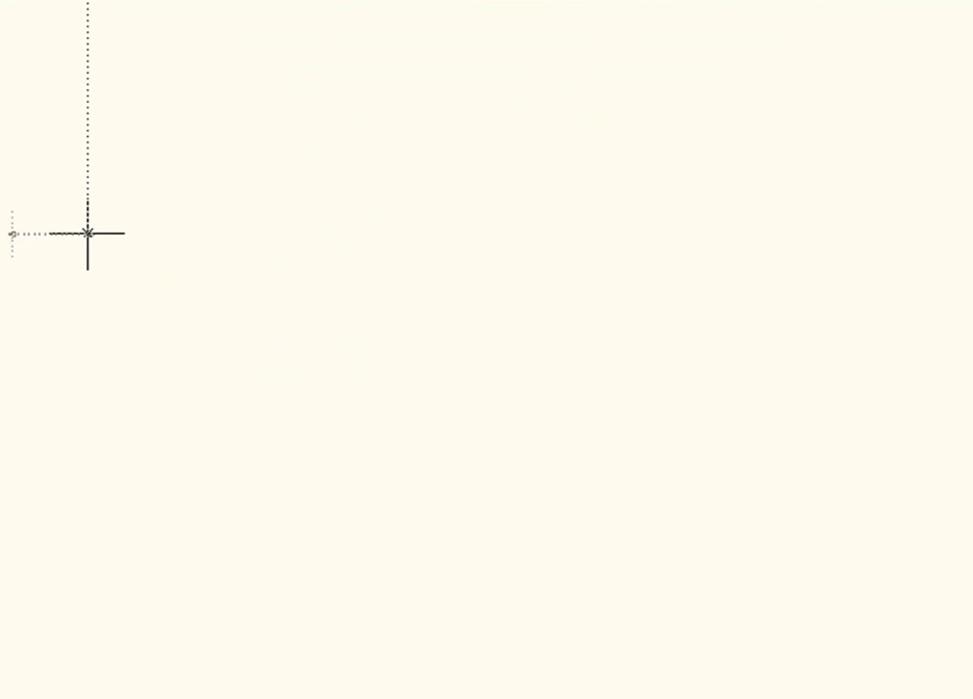
{"action": "left_click", "coordinate": [328, 110]}
{"action": "key", "text": "Return"}
Step: Draw a steep line running down from just above the first line's upper end, crossing it, as the outline's right side
{"action": "key", "text": "Return"}
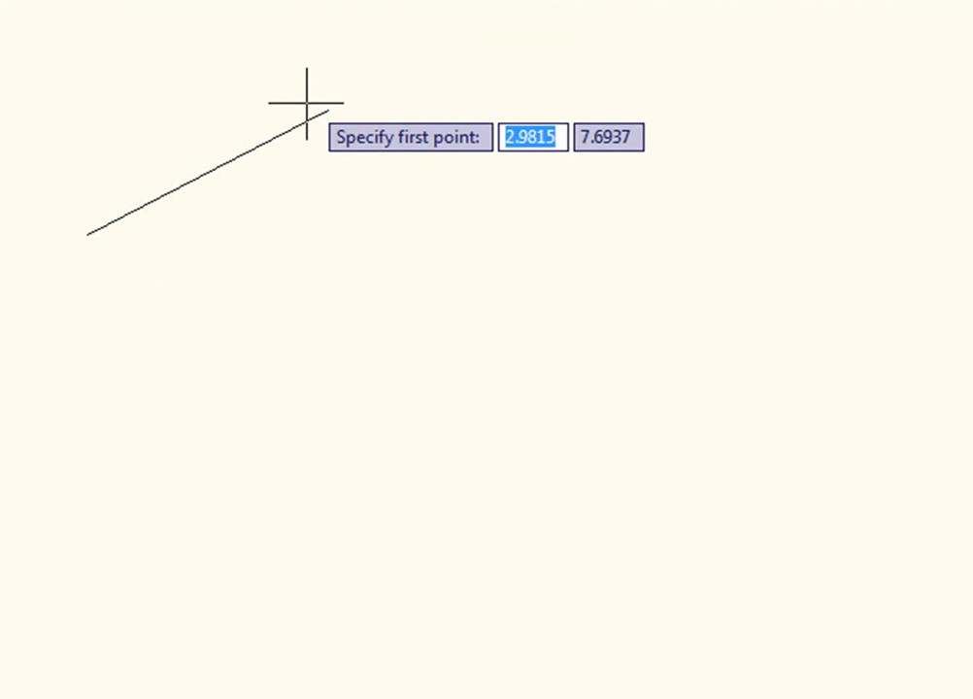
{"action": "left_click", "coordinate": [299, 102]}
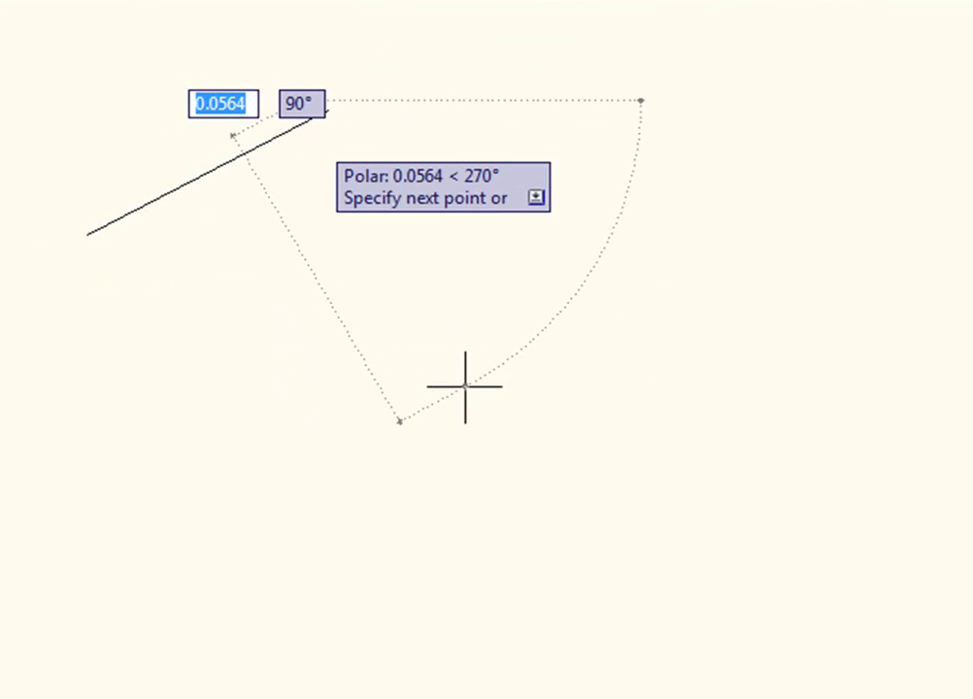
{"action": "left_click", "coordinate": [395, 436]}
{"action": "key", "text": "Return"}
{"action": "key", "text": "Return"}
{"action": "left_click", "coordinate": [426, 385]}
{"action": "key", "text": "Escape"}
{"action": "left_click", "coordinate": [299, 517]}
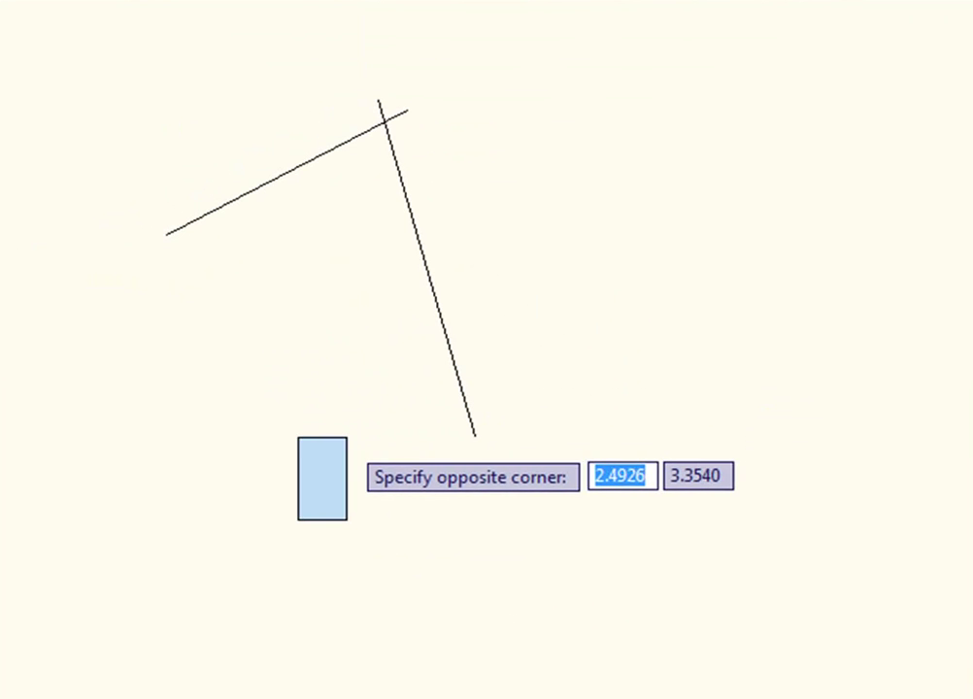
{"action": "left_click", "coordinate": [338, 433]}
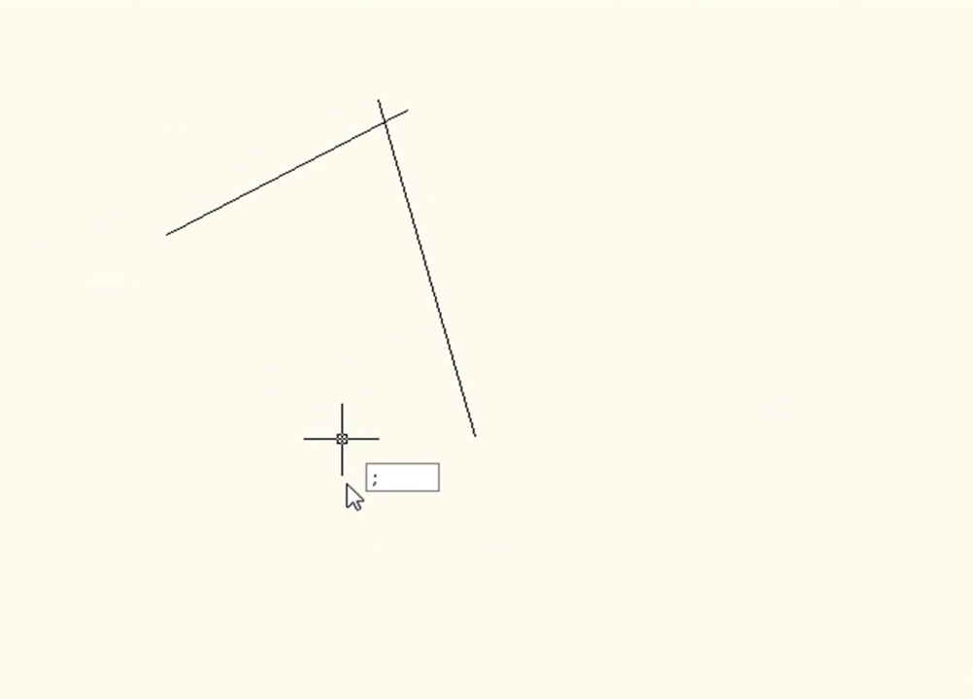
Step: Draw a sloping lower line across the right side and a steep left line crossing both the upper and lower lines
{"action": "key", "text": "space"}
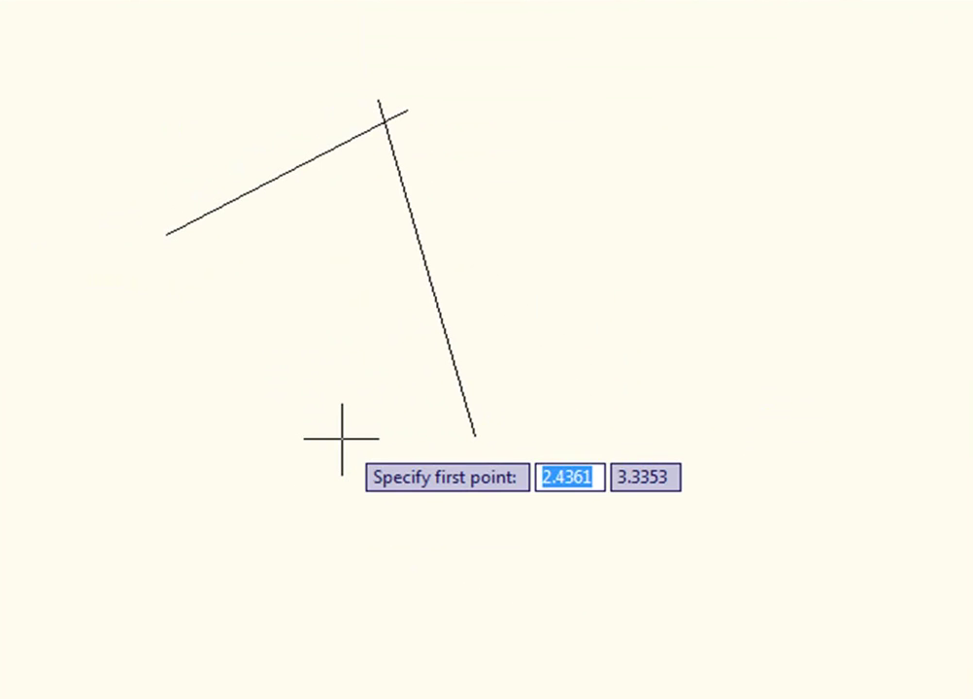
{"action": "left_click", "coordinate": [535, 362]}
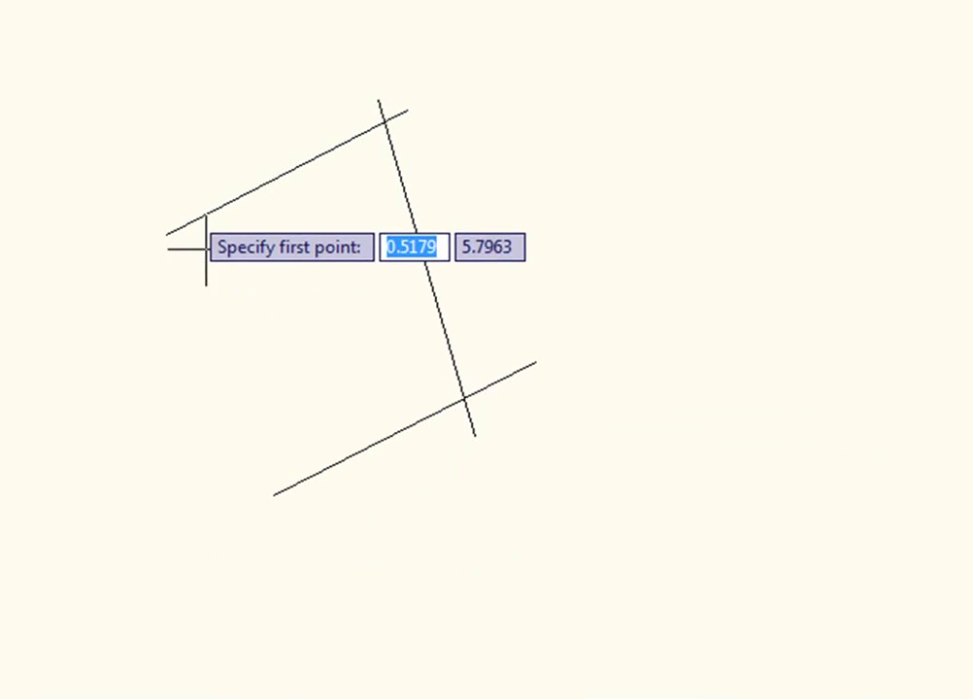
{"action": "left_click", "coordinate": [177, 181]}
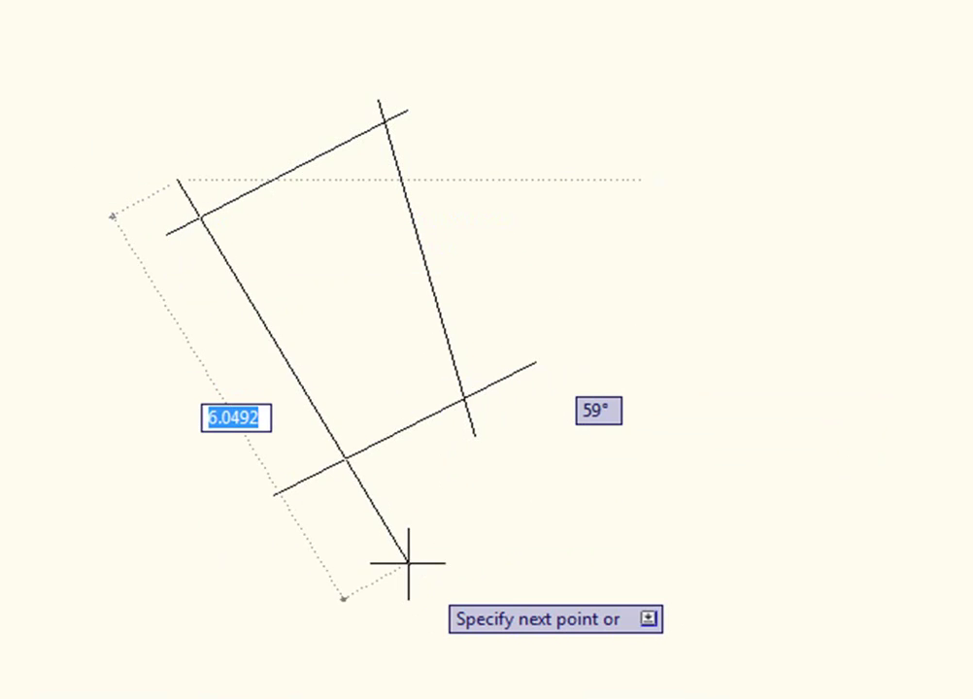
{"action": "left_click", "coordinate": [326, 570]}
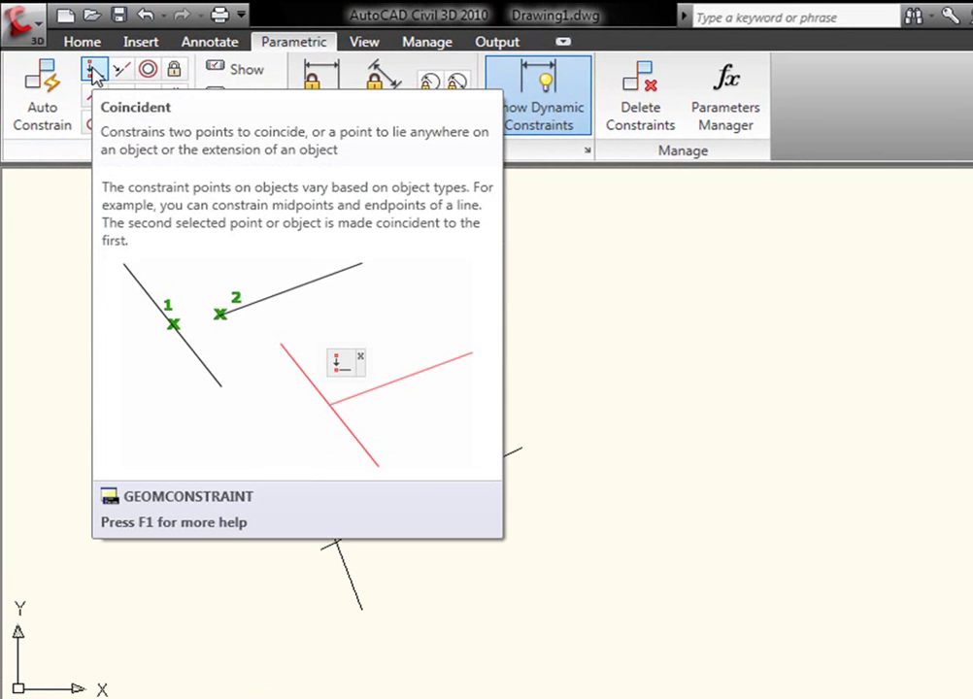
Step: Apply a Coincident constraint joining the left line's upper endpoint to the upper line's left endpoint
{"action": "left_click", "coordinate": [93, 73]}
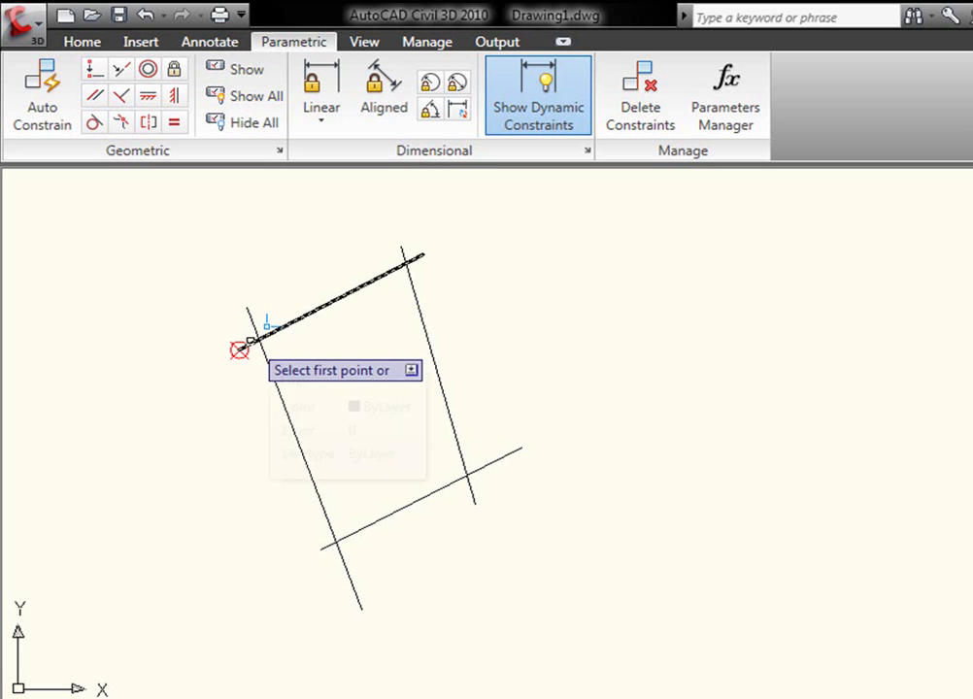
{"action": "left_click", "coordinate": [240, 349]}
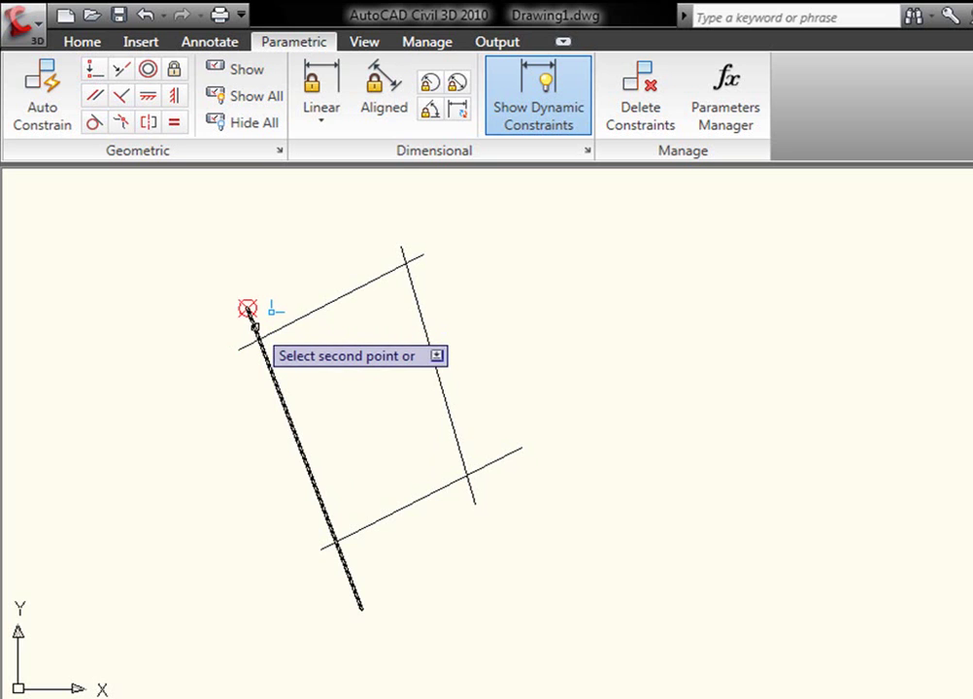
{"action": "left_click", "coordinate": [248, 308]}
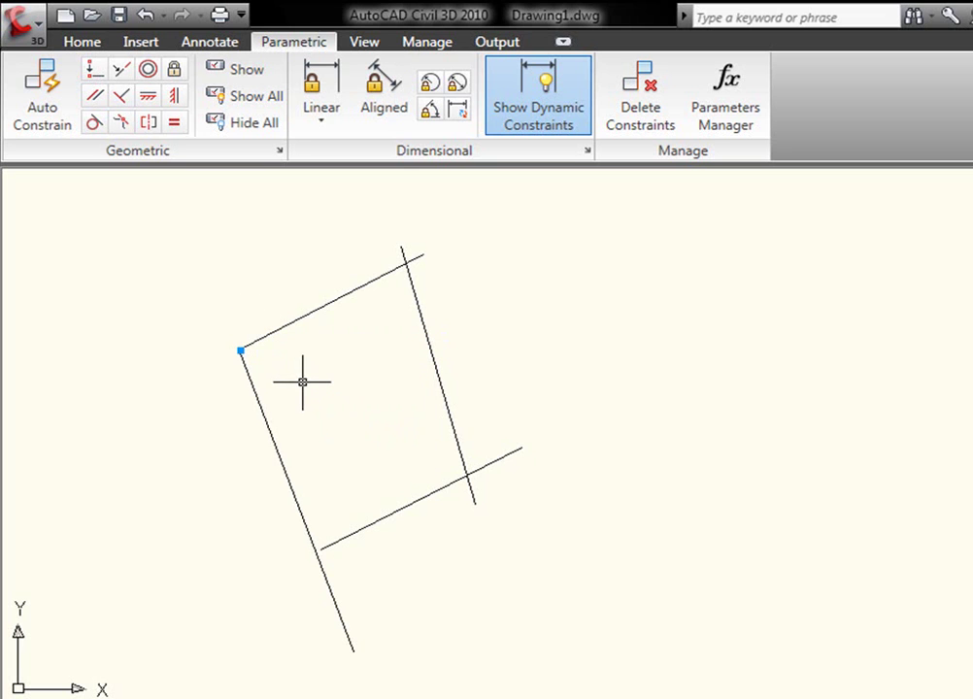
Step: Make the right line's upper endpoint coincident with the upper line's right endpoint
{"action": "key", "text": "Return"}
{"action": "key", "text": "Return"}
{"action": "left_click", "coordinate": [427, 258]}
{"action": "left_click", "coordinate": [400, 248]}
Step: Make the lower line's right endpoint coincident with the right line's lower endpoint
{"action": "key", "text": "Return"}
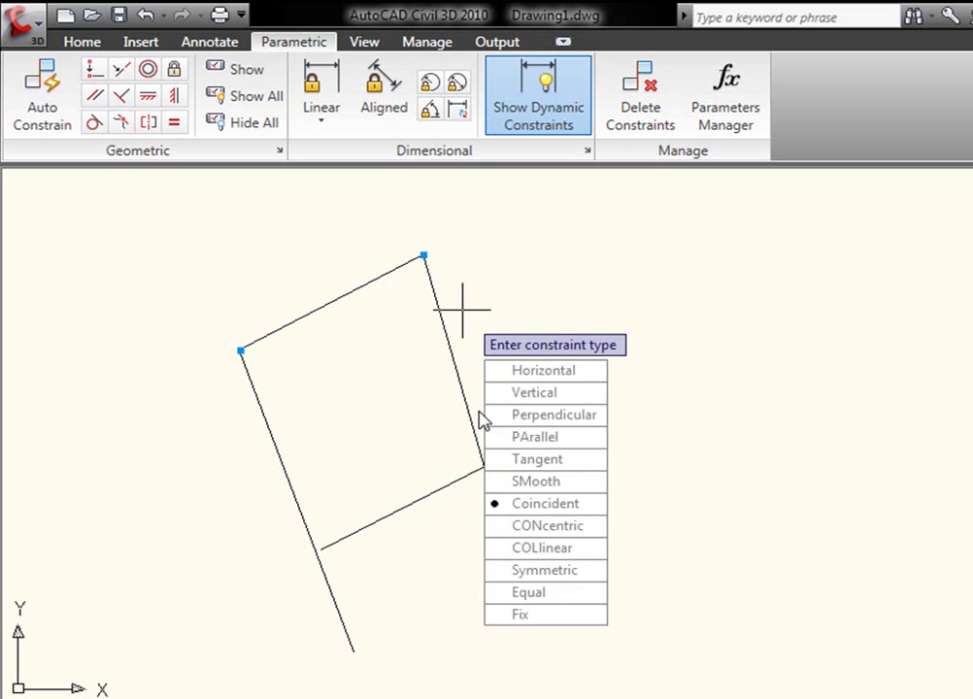
{"action": "key", "text": "Return"}
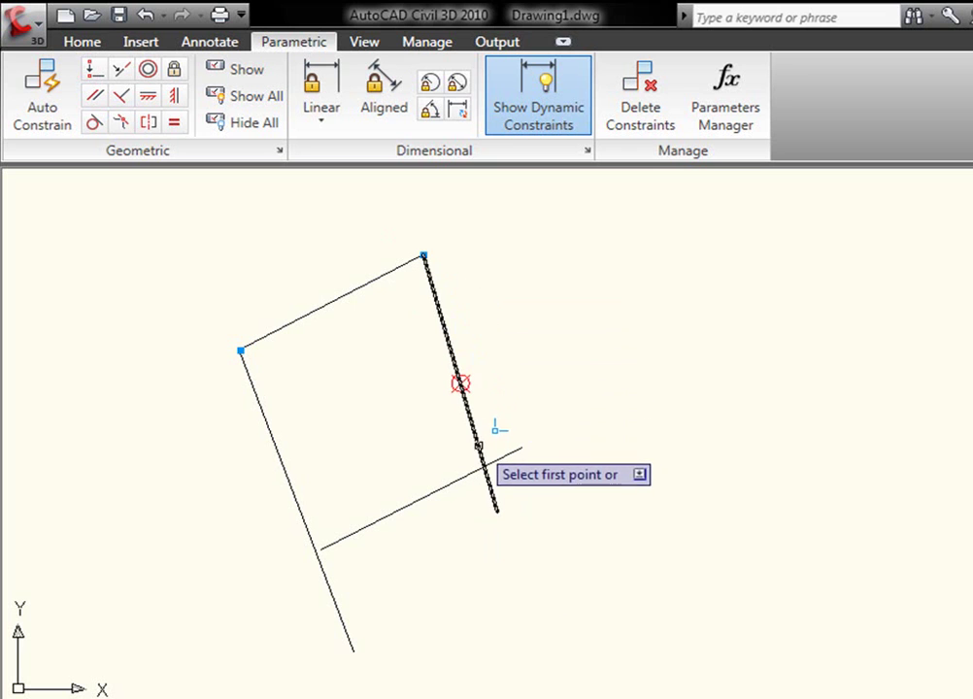
{"action": "left_click", "coordinate": [496, 510]}
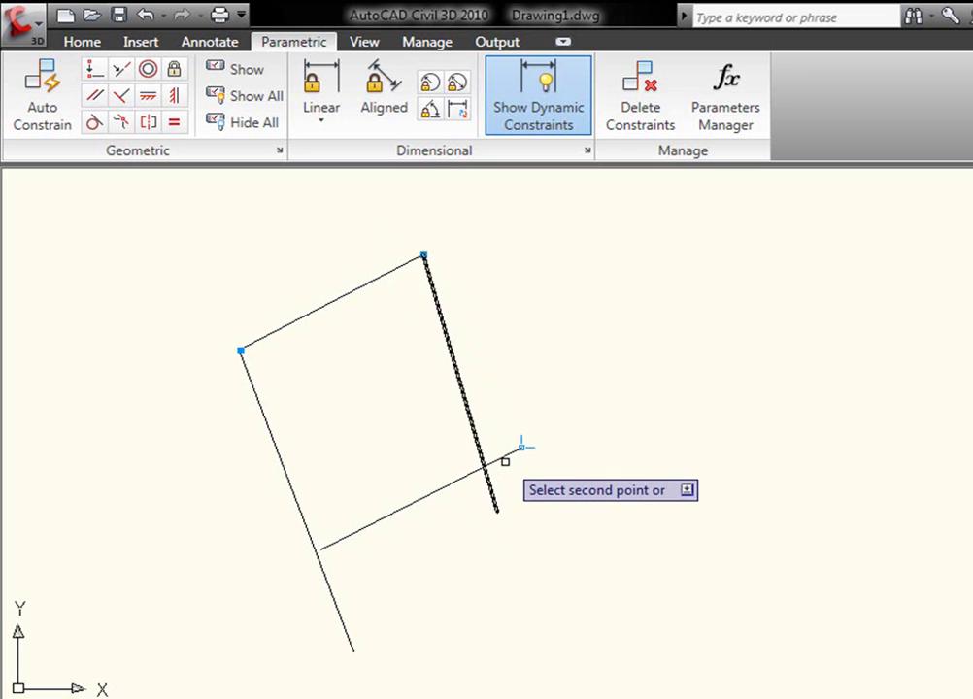
{"action": "left_click", "coordinate": [522, 445]}
Step: Close the outline by making the left line's lower endpoint and the lower line's left endpoint coincident
{"action": "key", "text": "Return"}
{"action": "key", "text": "Return"}
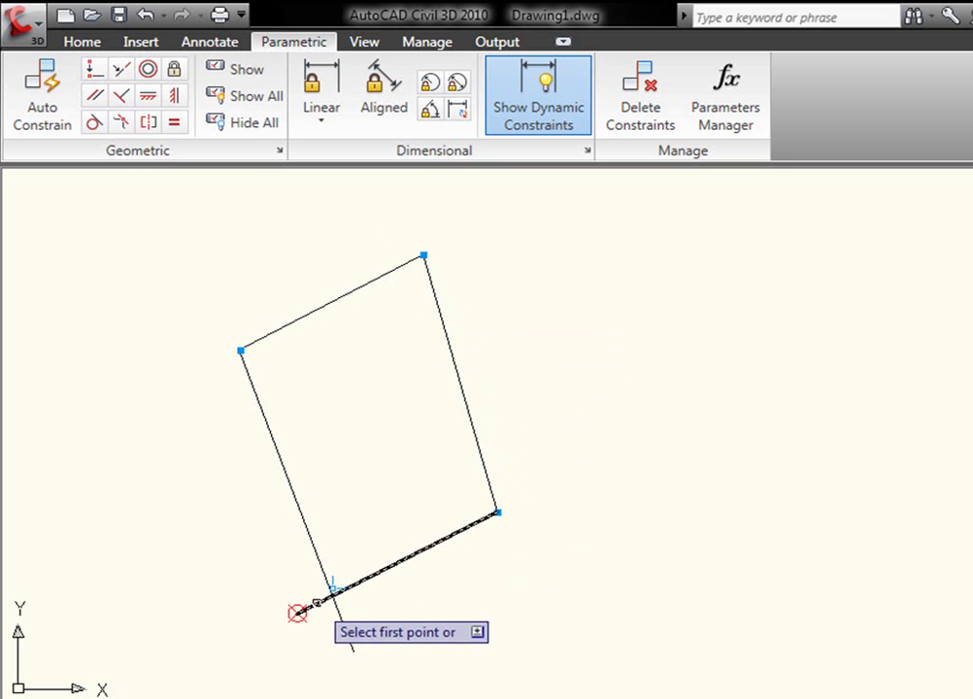
{"action": "left_click", "coordinate": [297, 613]}
{"action": "left_click", "coordinate": [347, 645]}
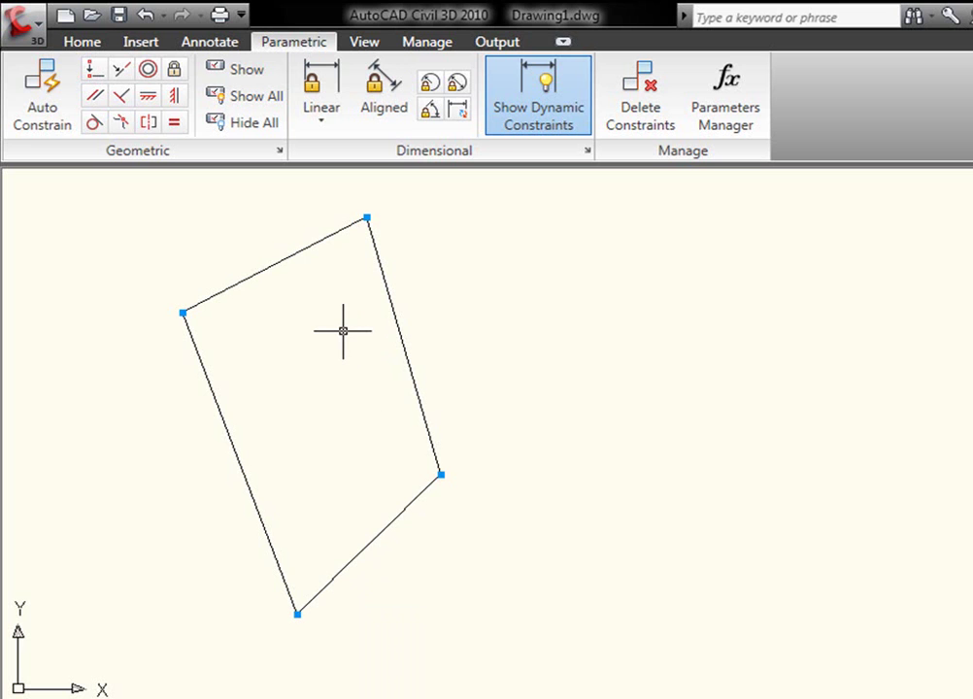
Step: Apply a Perpendicular constraint between the upper side and the right side of the outline
{"action": "left_click", "coordinate": [128, 98]}
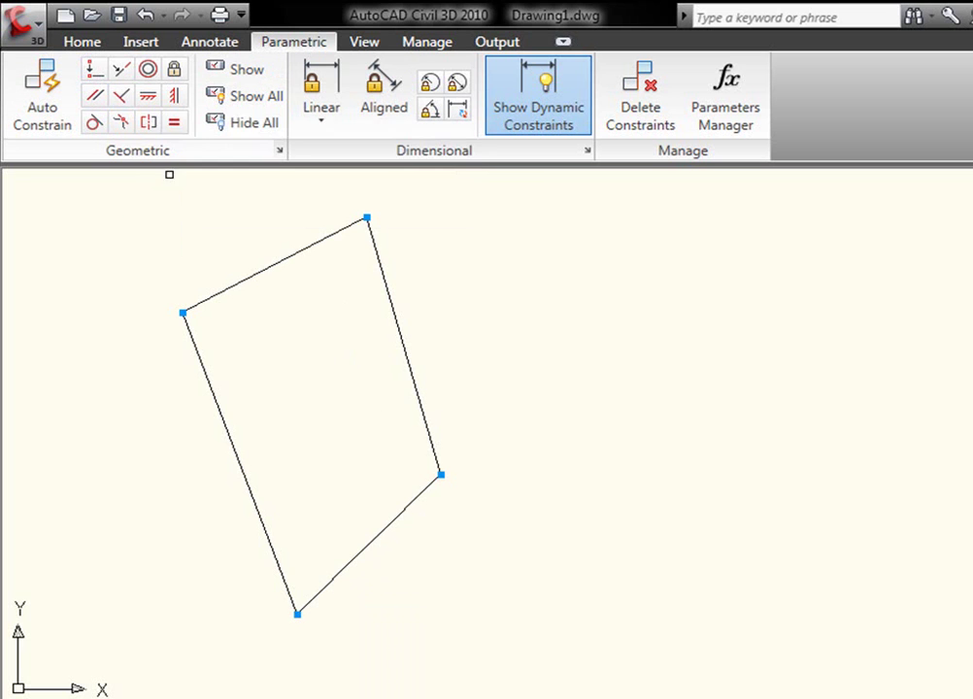
{"action": "left_click", "coordinate": [332, 229]}
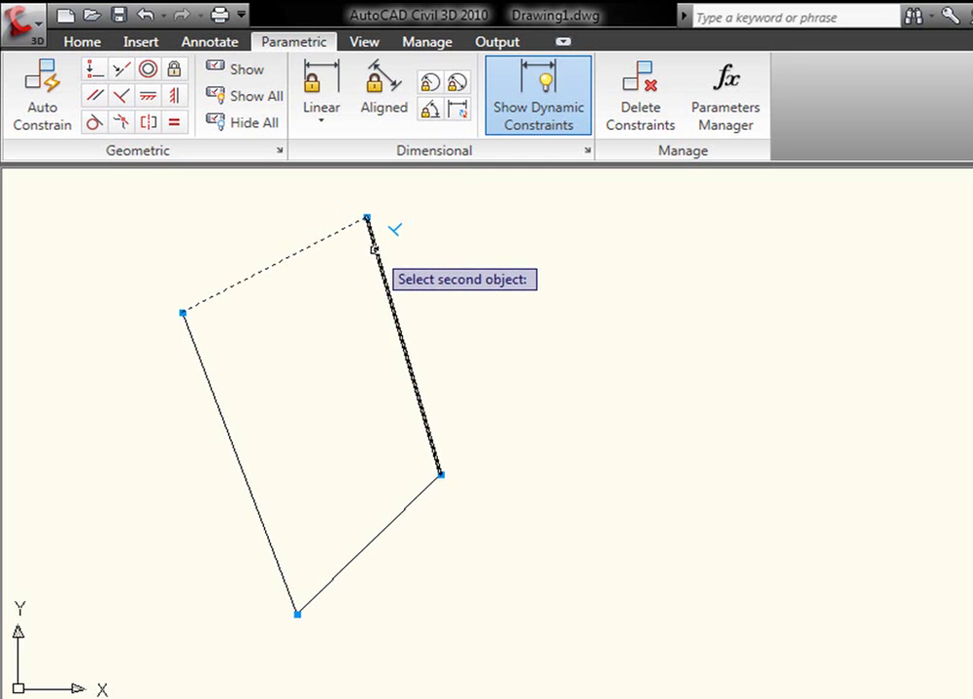
{"action": "left_click", "coordinate": [375, 248]}
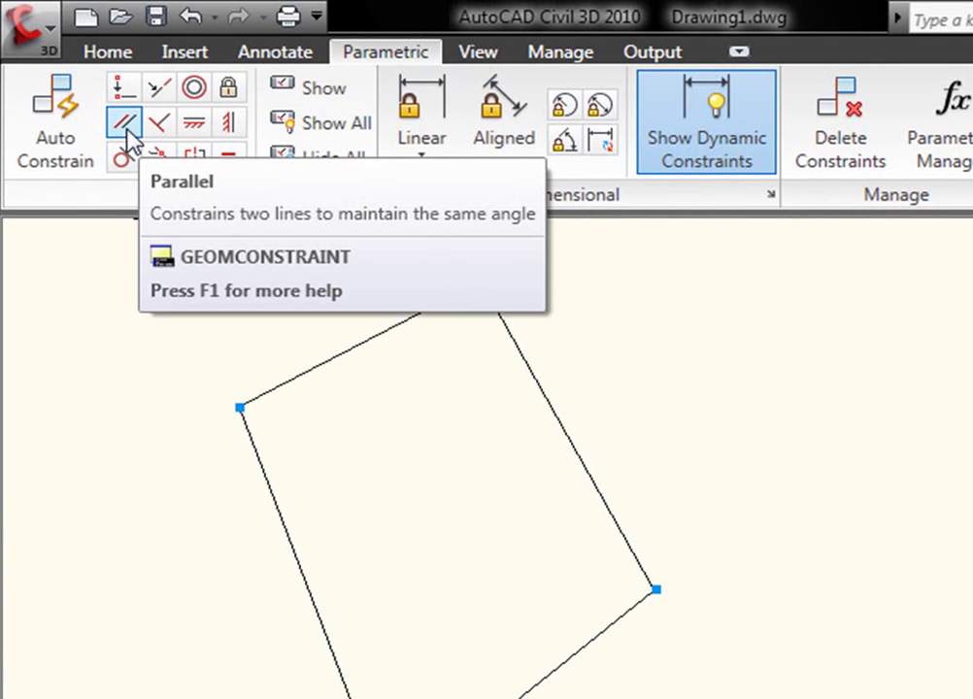
Step: Apply a Parallel constraint making the outline's lower side parallel to its upper side
{"action": "left_click", "coordinate": [125, 139]}
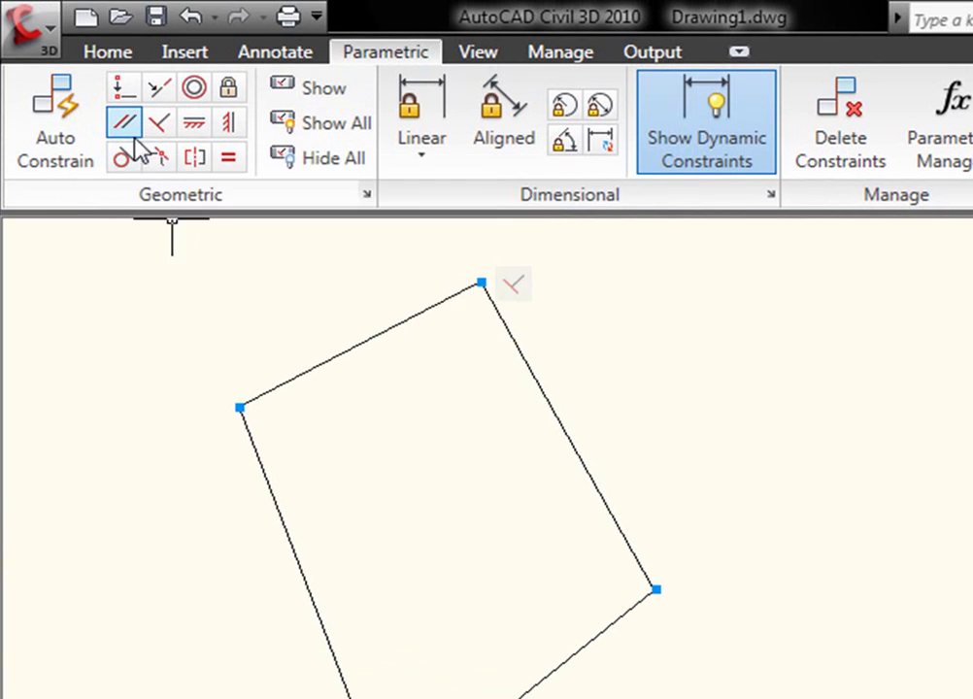
{"action": "left_click", "coordinate": [361, 343]}
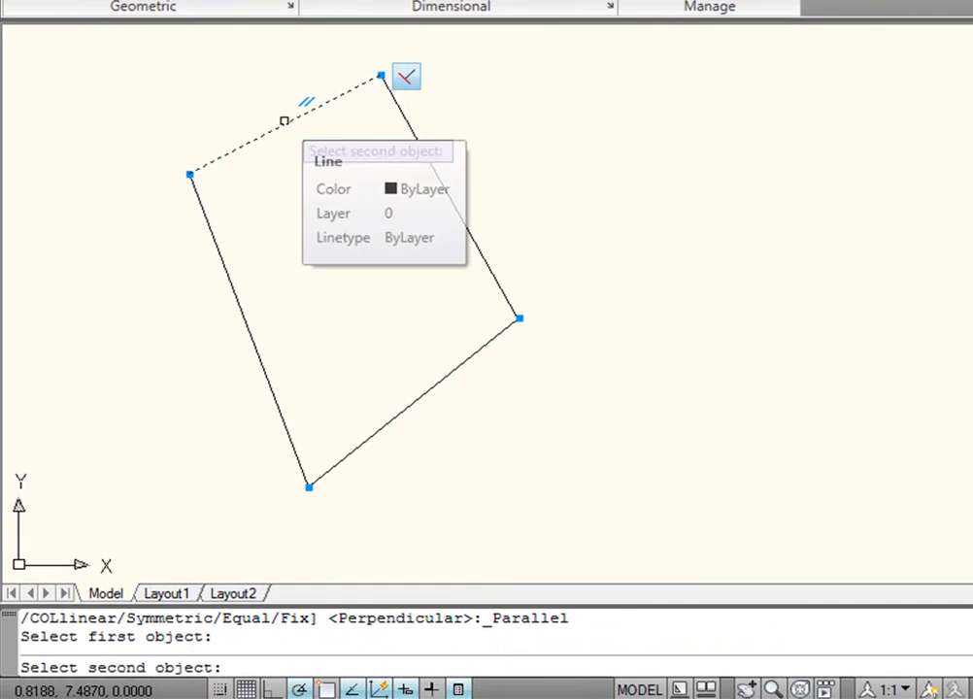
{"action": "left_click", "coordinate": [423, 391]}
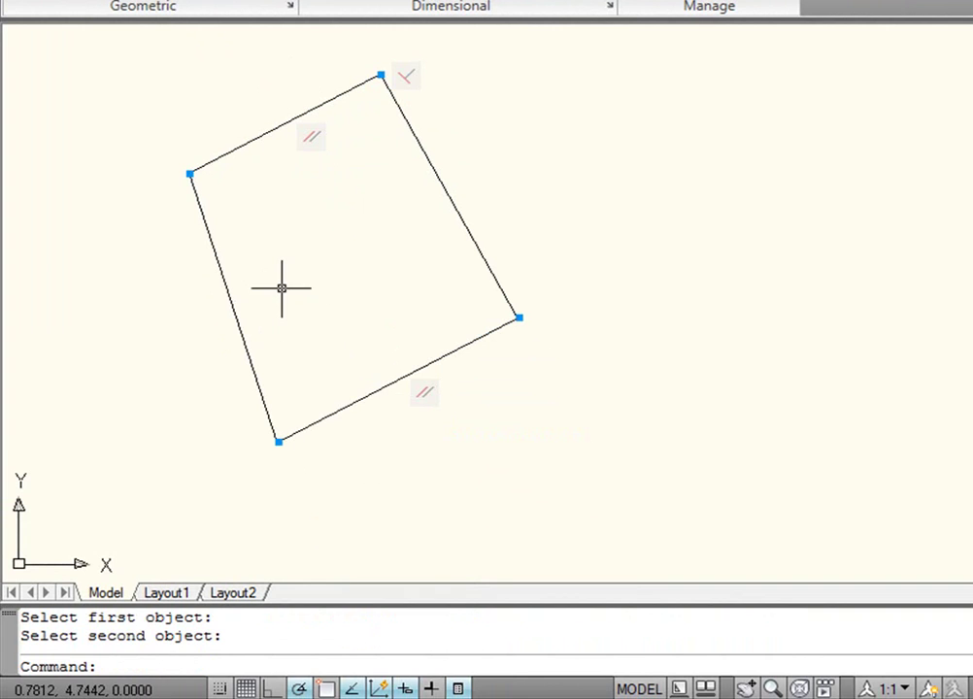
Step: Make the outline's left side parallel to its right side
{"action": "key", "text": "Return"}
{"action": "key", "text": "Return"}
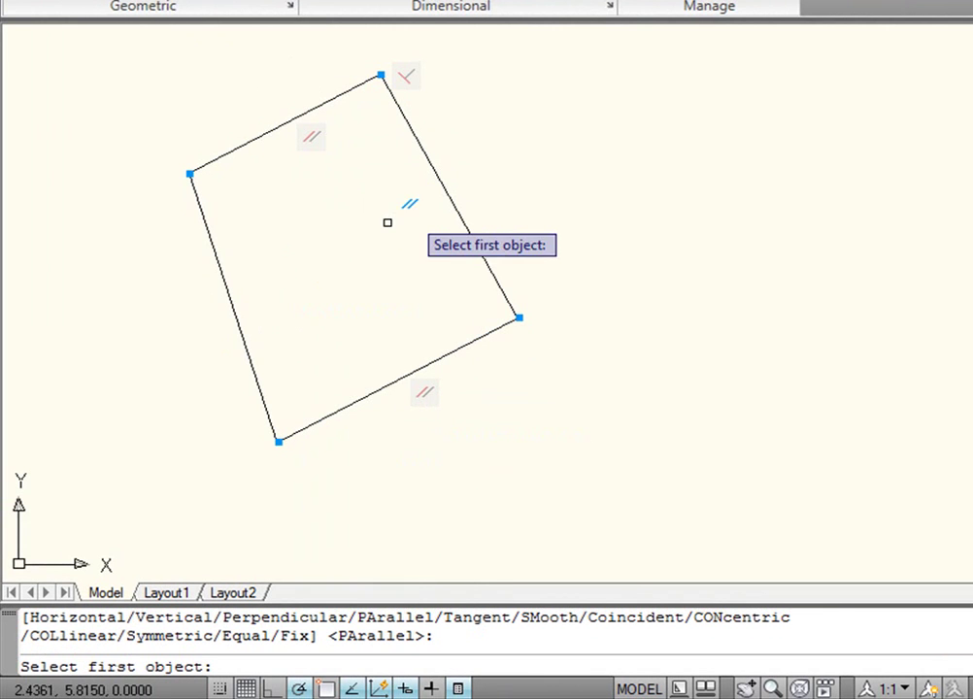
{"action": "left_click", "coordinate": [427, 159]}
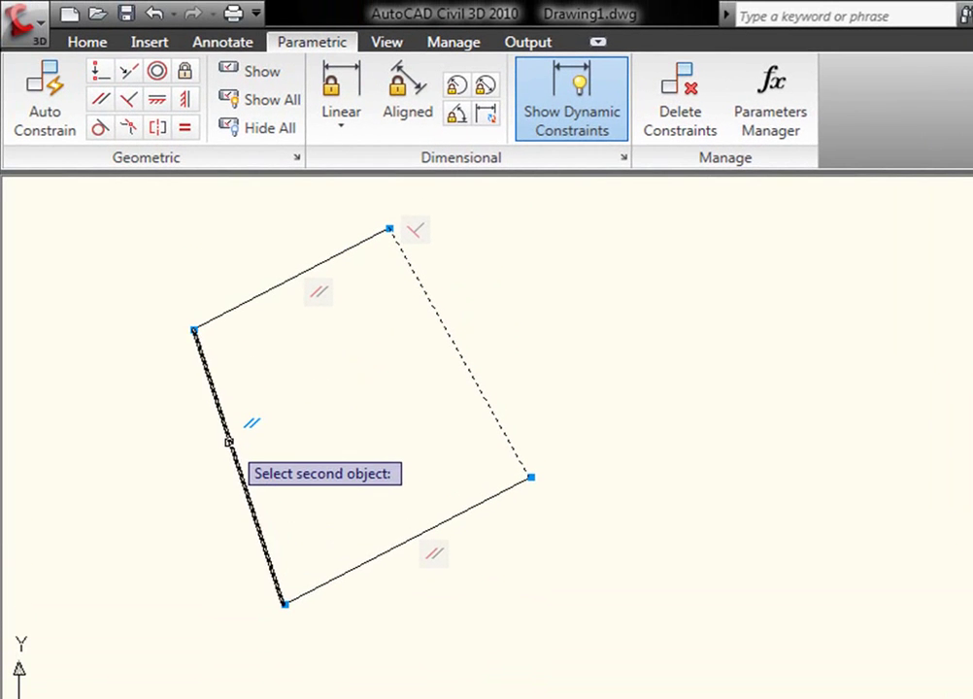
{"action": "left_click", "coordinate": [228, 441]}
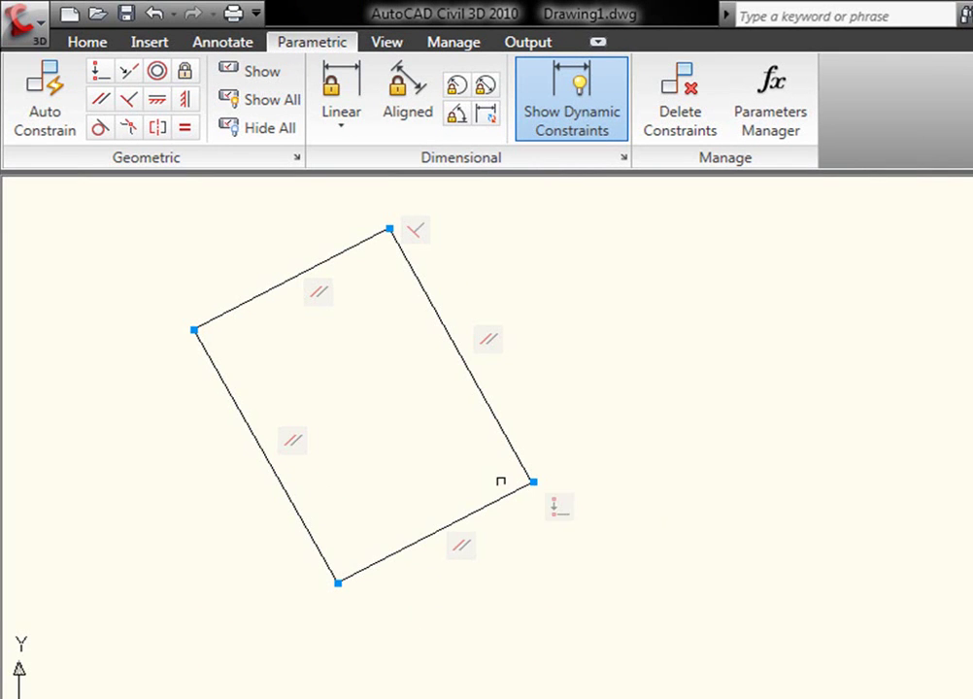
Step: Stretch the rectangle's lower-right corner down and to the right by its grip, and clear the selection
{"action": "left_click", "coordinate": [533, 482]}
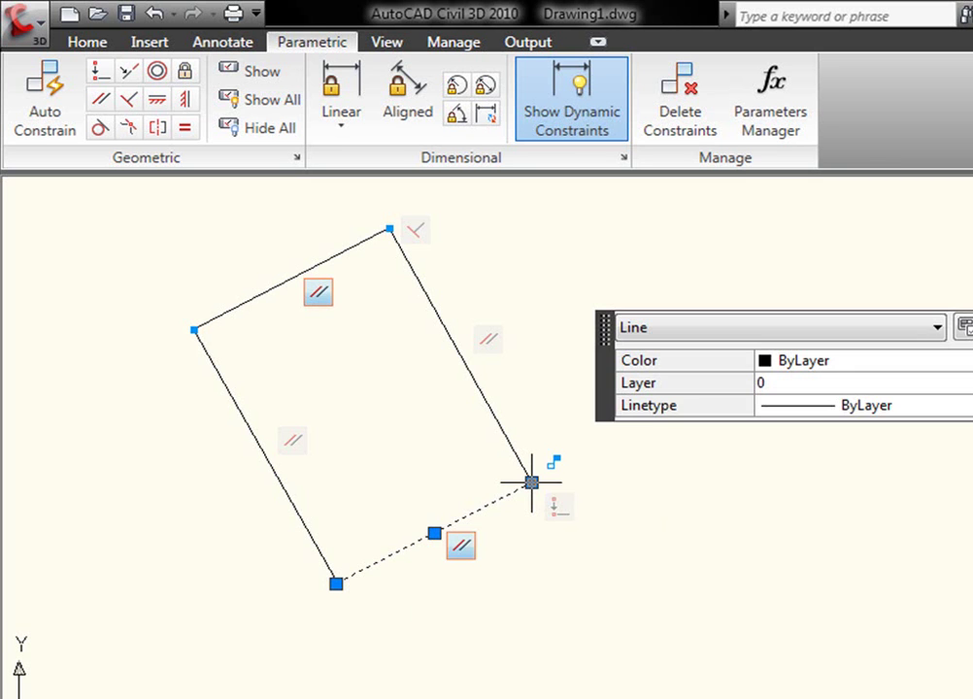
{"action": "left_click", "coordinate": [532, 481]}
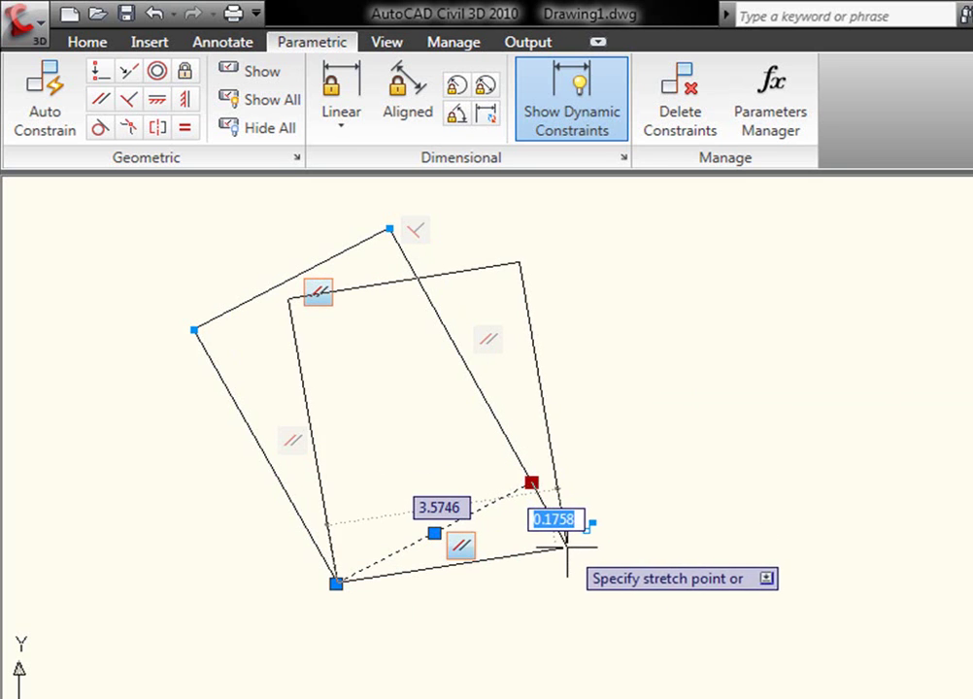
{"action": "left_click", "coordinate": [568, 558]}
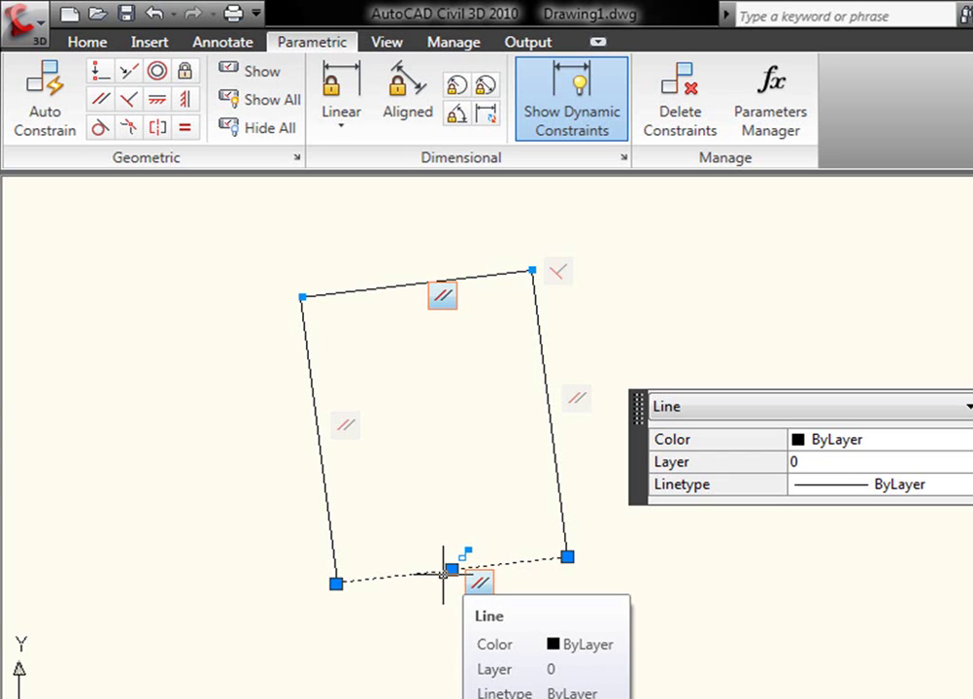
{"action": "key", "text": "Escape"}
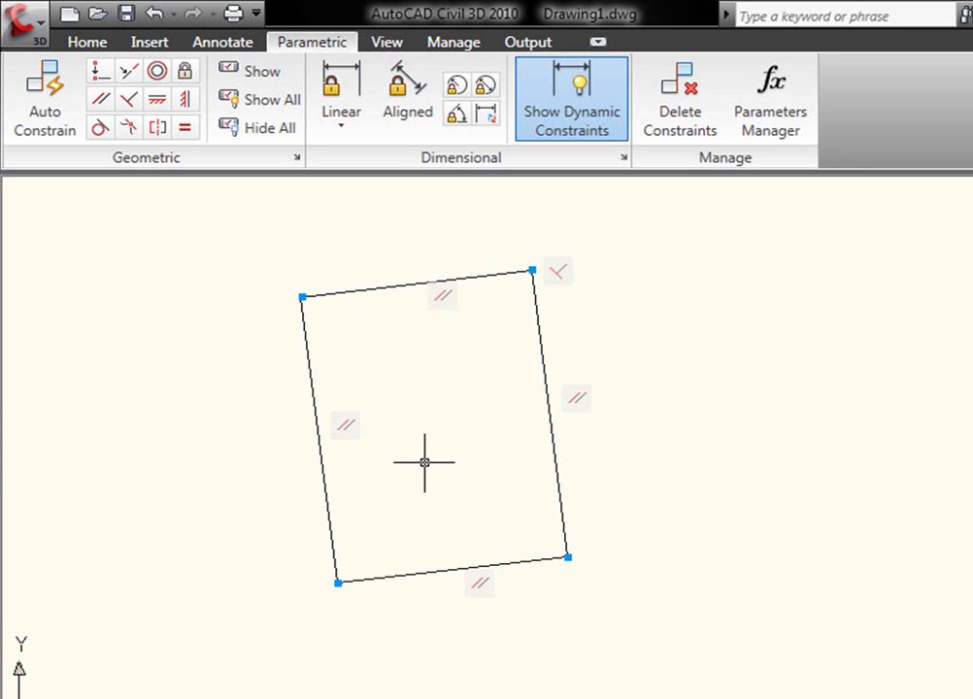
Step: Add an Aligned dimensional constraint between the ends of the rectangle's upper side, placed above it, keeping the default value
{"action": "mouse_move", "coordinate": [421, 462]}
{"action": "middle_mouse_down"}
{"action": "mouse_move", "coordinate": [480, 451]}
{"action": "mouse_move", "coordinate": [602, 465]}
{"action": "mouse_move", "coordinate": [609, 490]}
{"action": "mouse_move", "coordinate": [607, 472]}
{"action": "middle_mouse_up"}
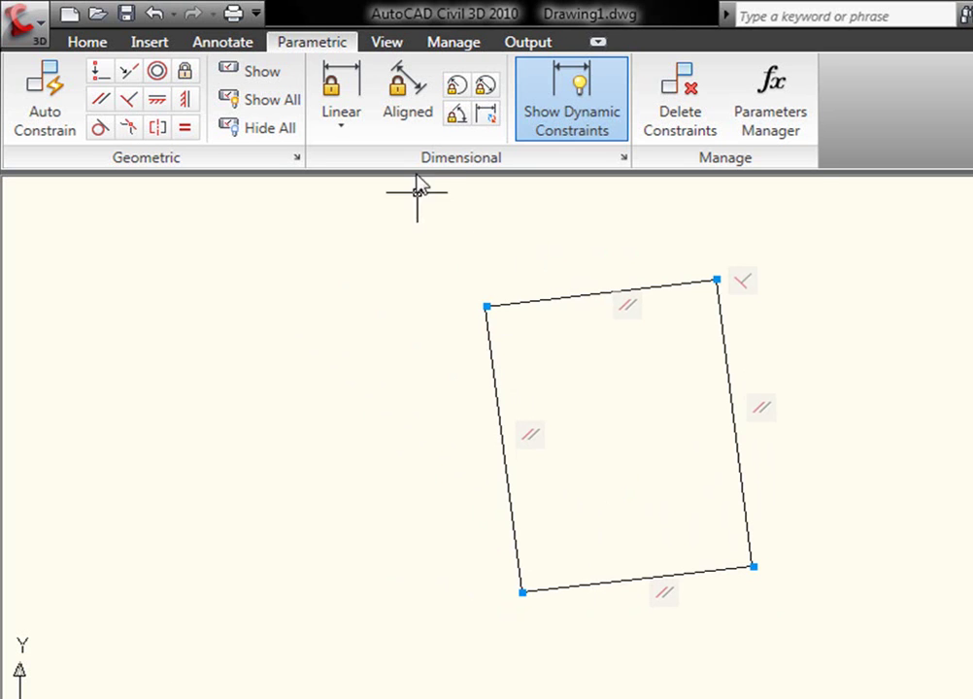
{"action": "left_click", "coordinate": [419, 117]}
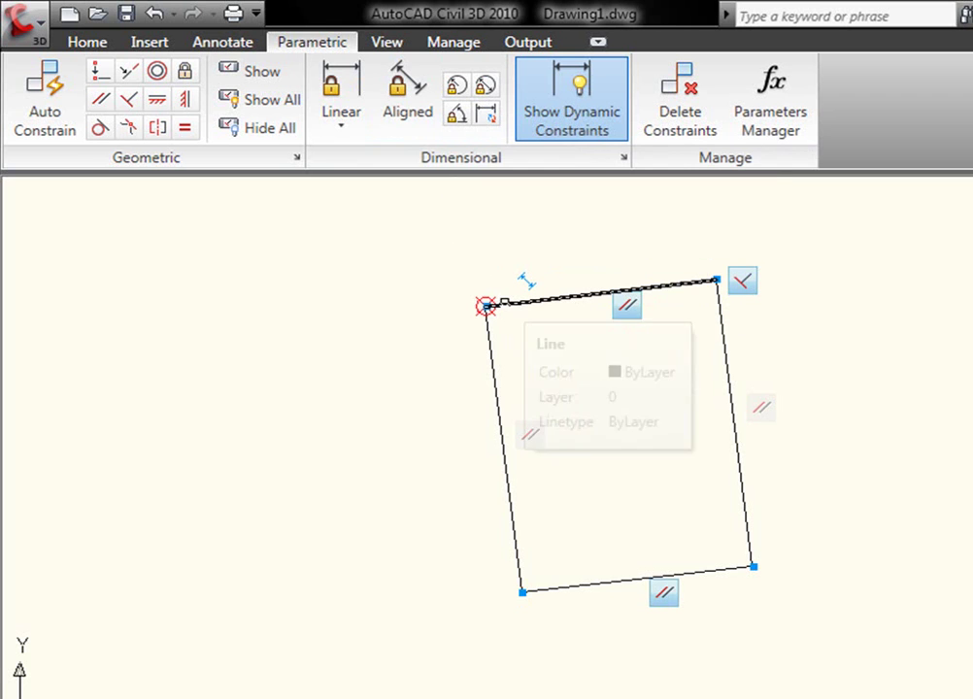
{"action": "left_click", "coordinate": [487, 305]}
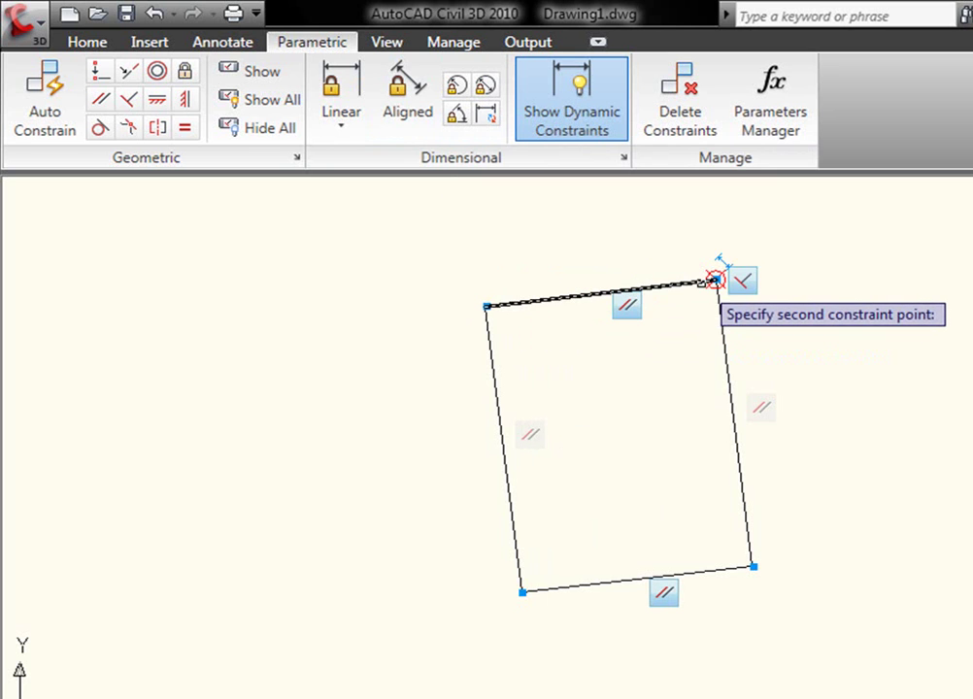
{"action": "left_click", "coordinate": [716, 280]}
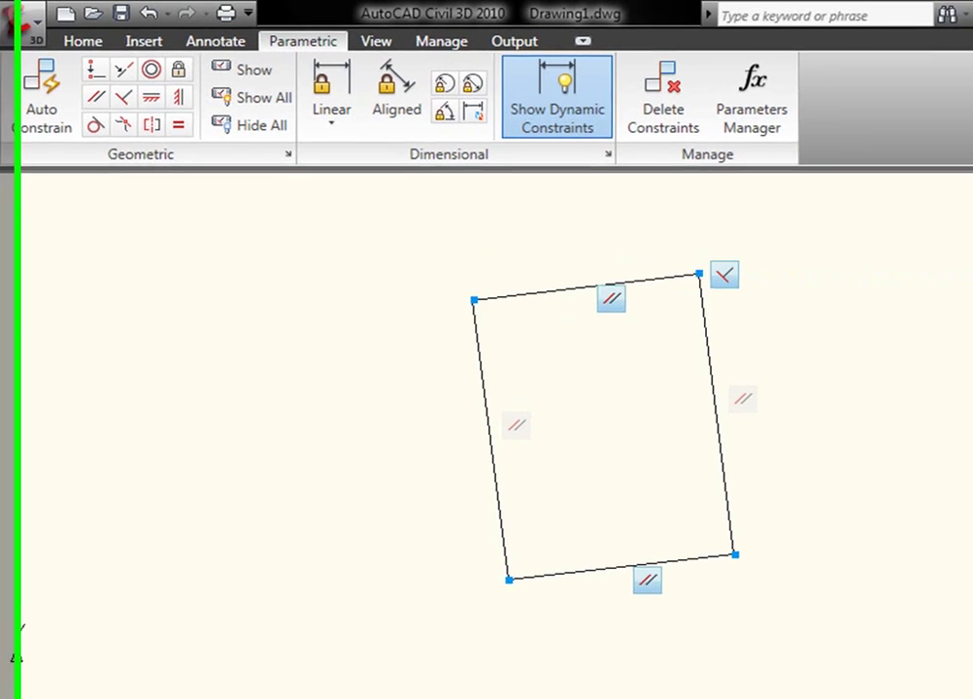
{"action": "left_click", "coordinate": [616, 242]}
{"action": "key", "text": "Return"}
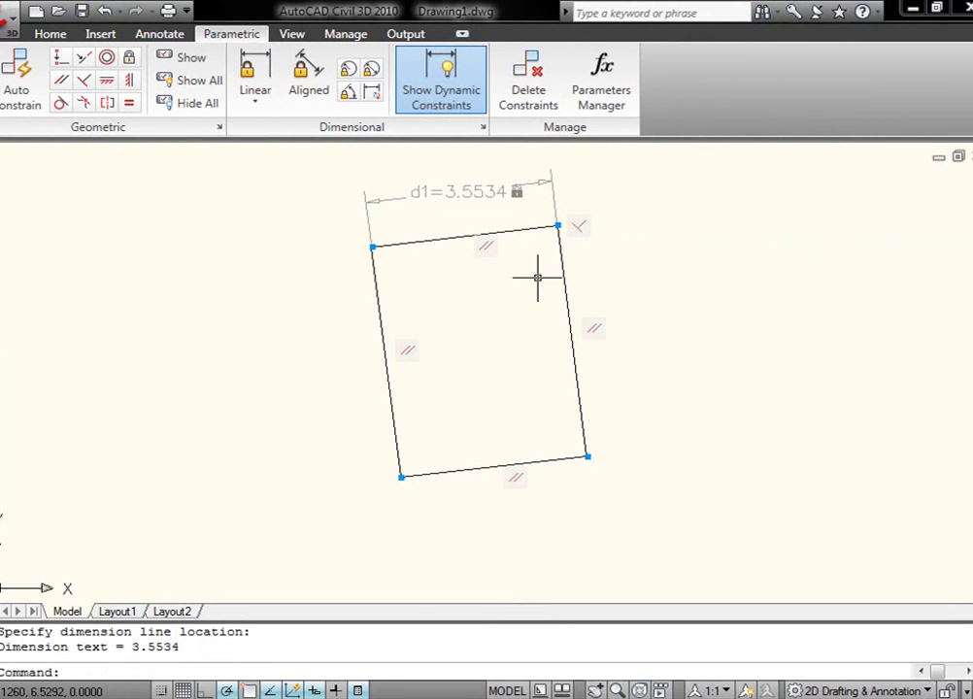
{"action": "key", "text": "Return"}
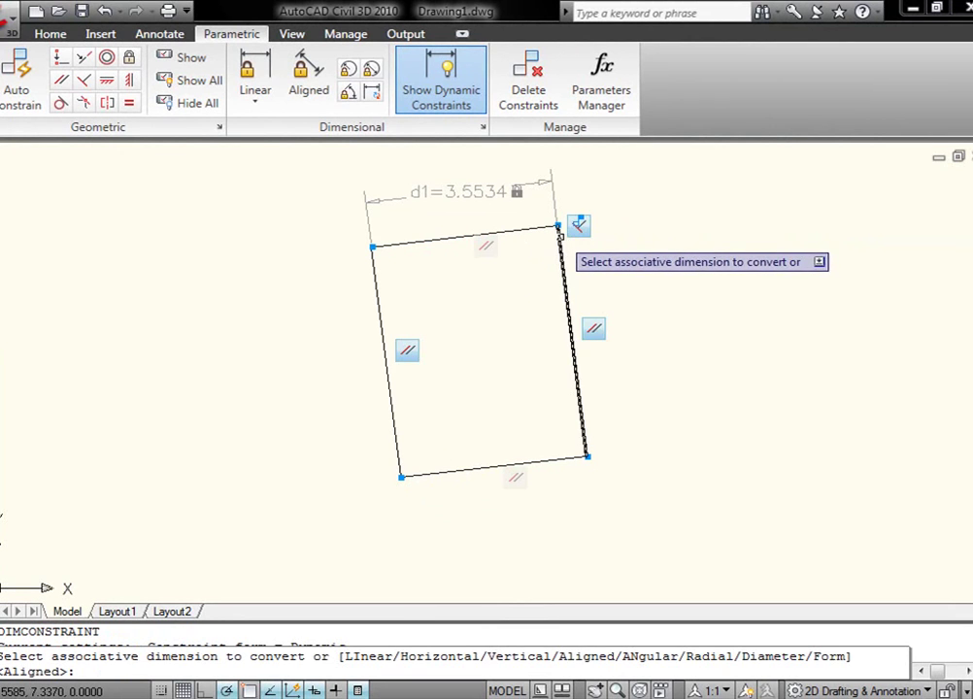
{"action": "left_click", "coordinate": [376, 264]}
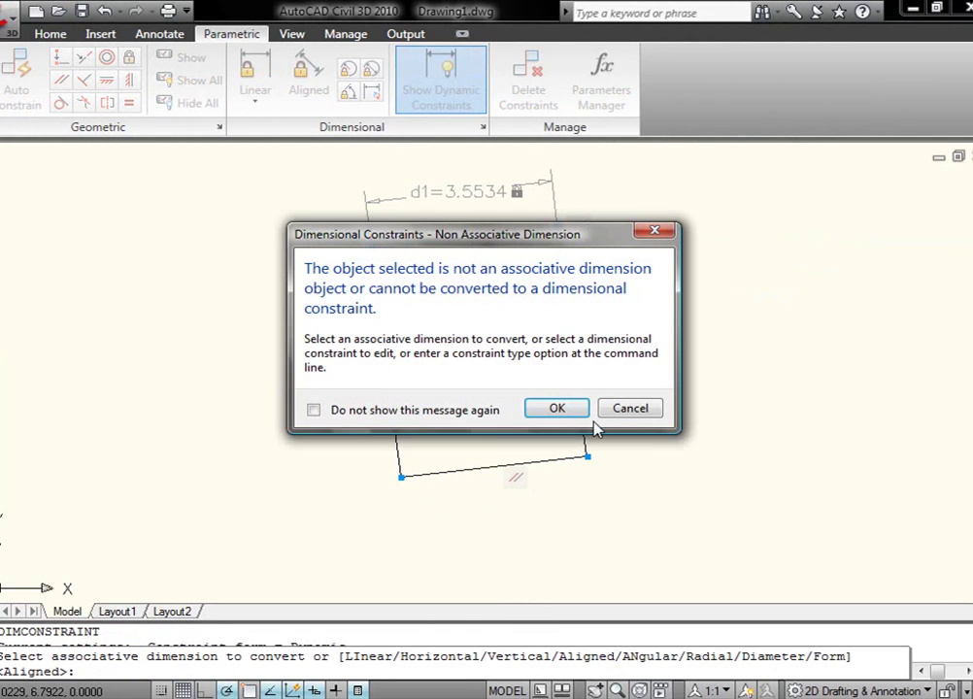
{"action": "left_click", "coordinate": [556, 409]}
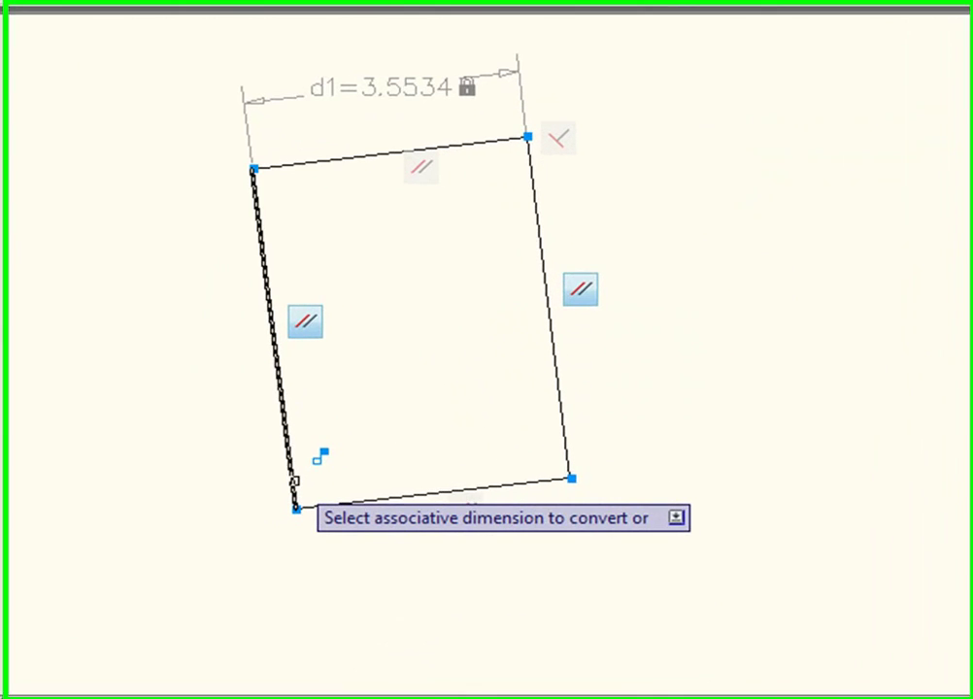
{"action": "key", "text": "Escape"}
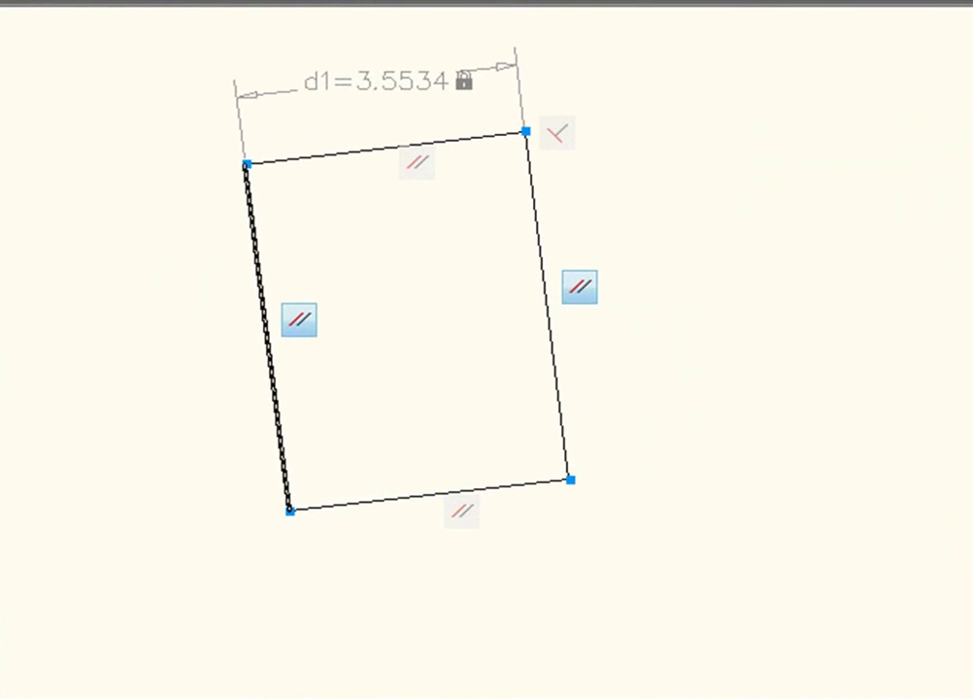
Step: Add an Aligned dimensional constraint to the rectangle's left side from its lower to its upper corner, placed outside, keeping the default value
{"action": "left_click", "coordinate": [298, 3]}
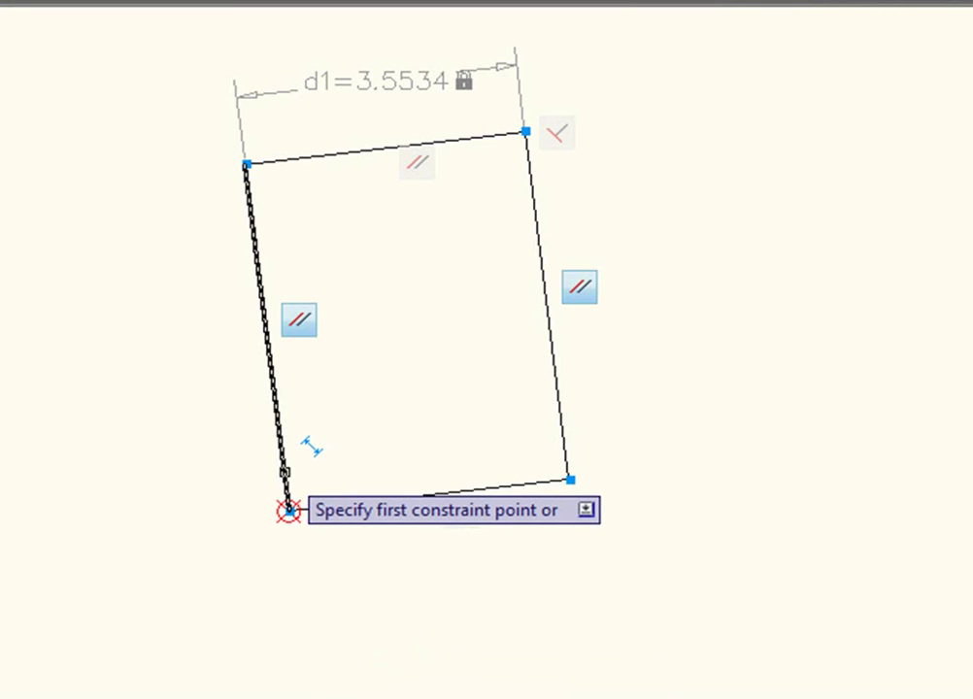
{"action": "left_click", "coordinate": [285, 473]}
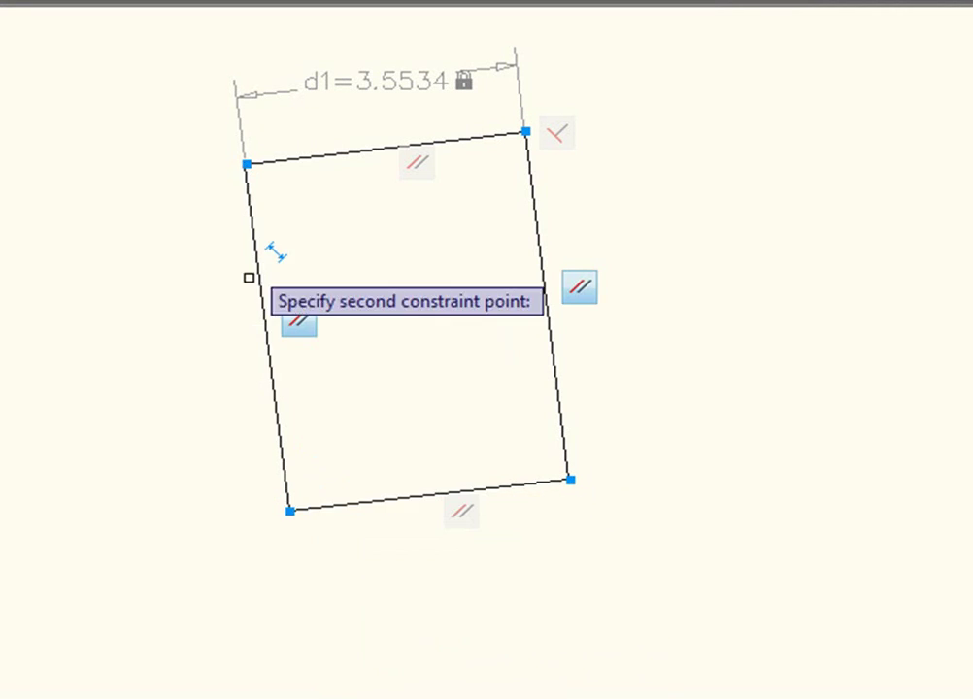
{"action": "left_click", "coordinate": [246, 163]}
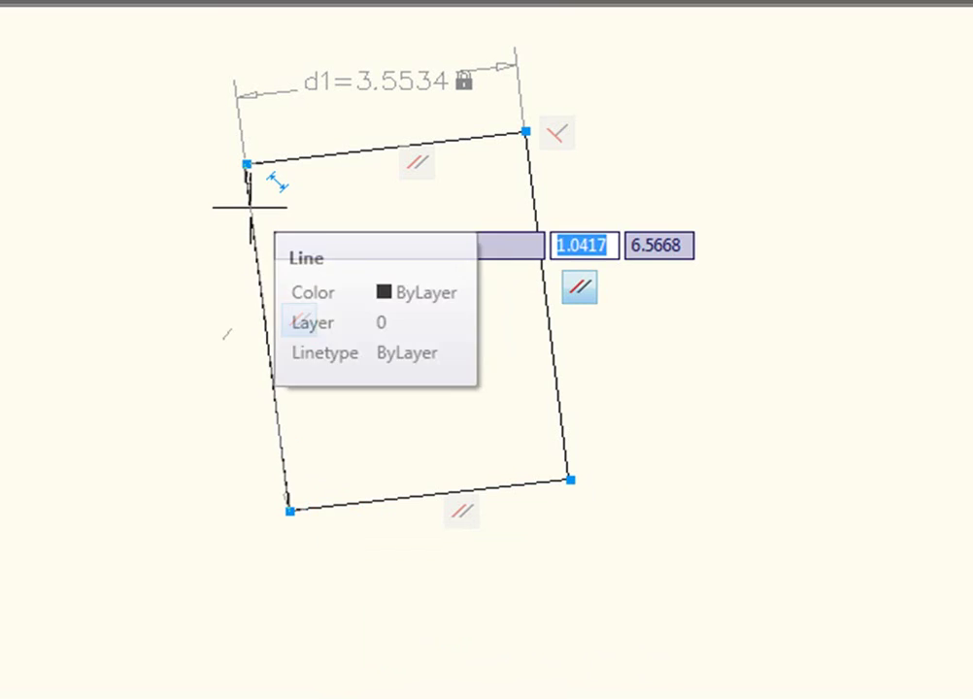
{"action": "left_click", "coordinate": [158, 284]}
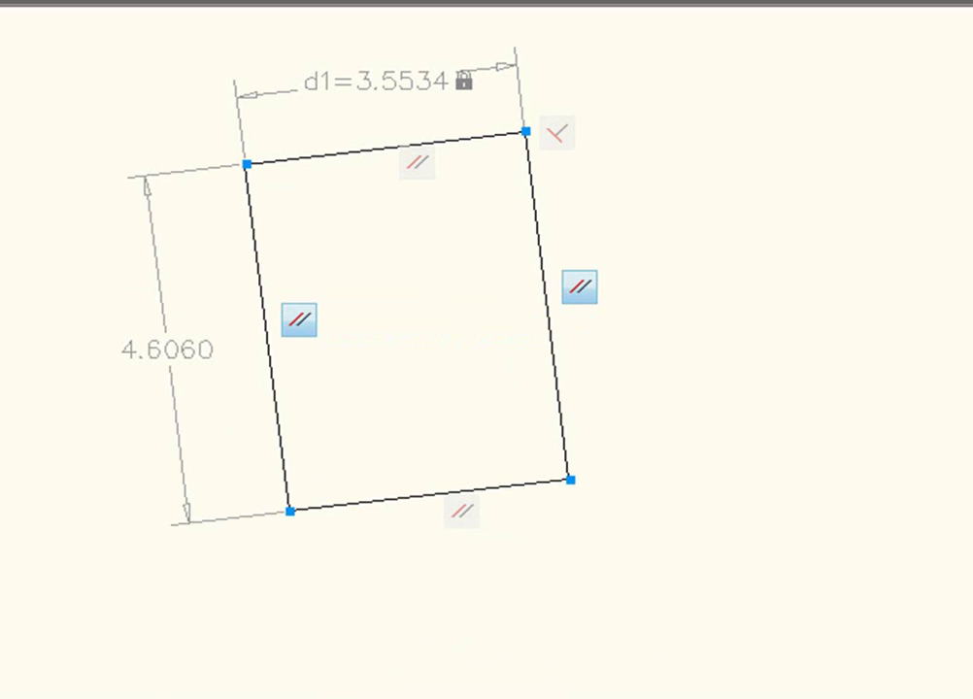
{"action": "key", "text": "Return"}
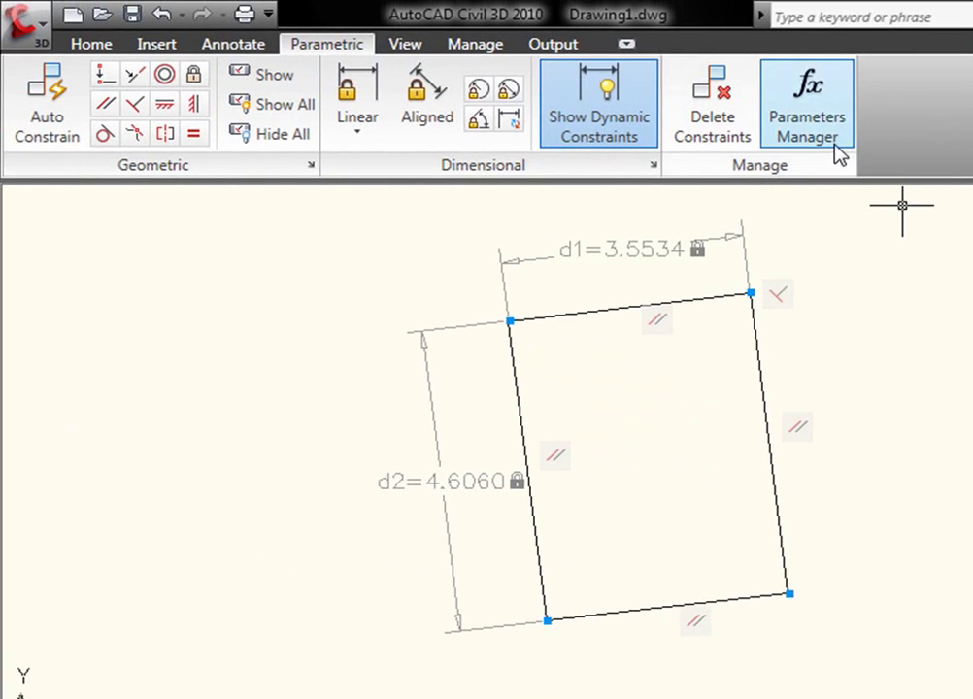
Step: Open the Parameters Manager and set the expression of the upper side's dimension d1 to 3
{"action": "left_click", "coordinate": [837, 155]}
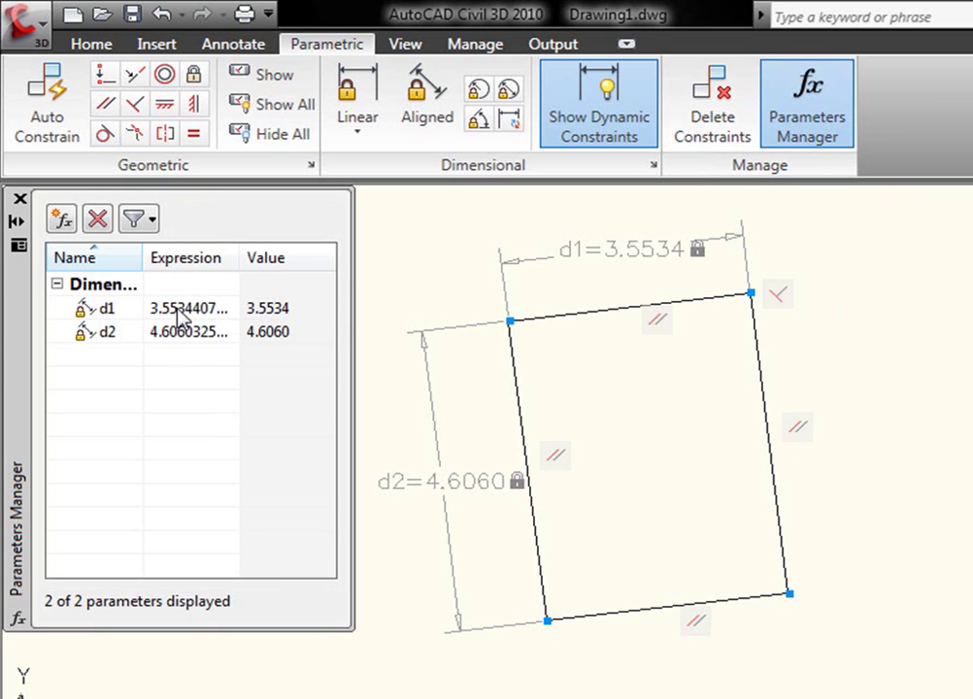
{"action": "left_click", "coordinate": [187, 312]}
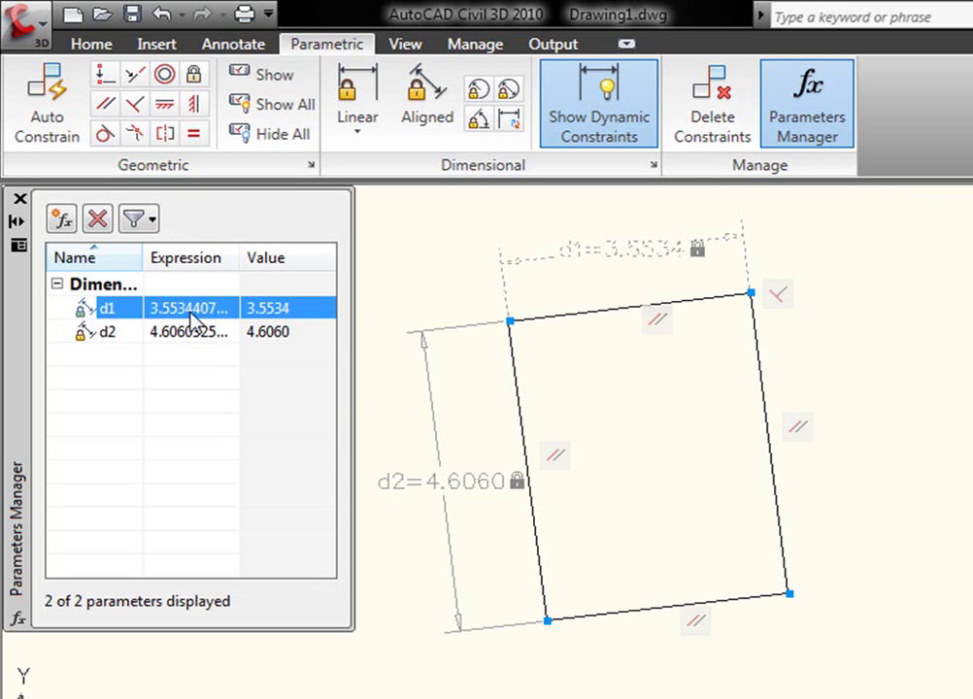
{"action": "left_click", "coordinate": [189, 308]}
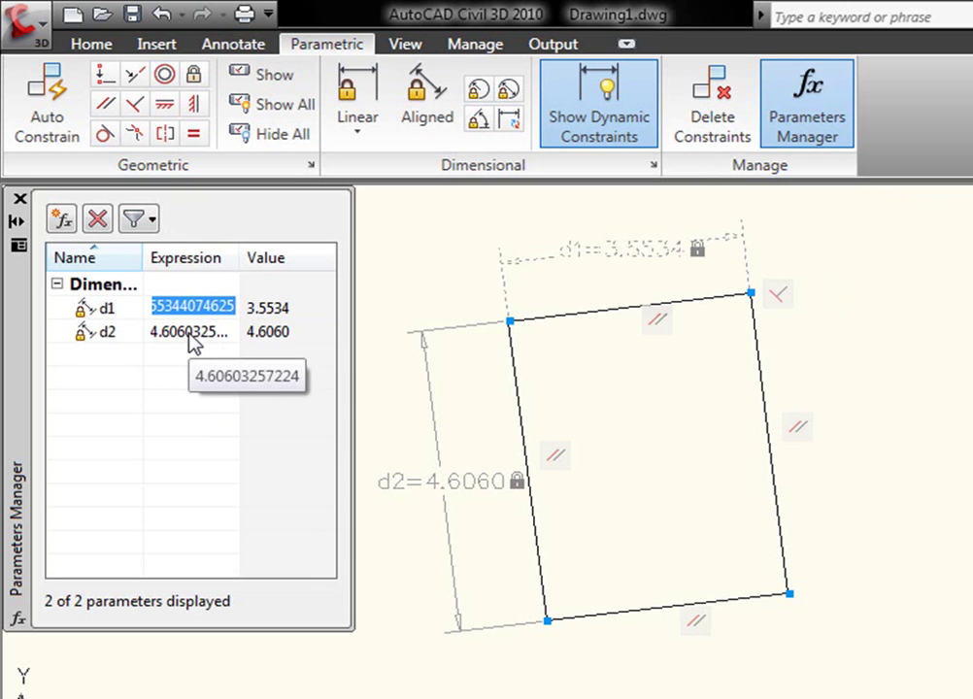
{"action": "type", "text": "3"}
{"action": "key", "text": "Return"}
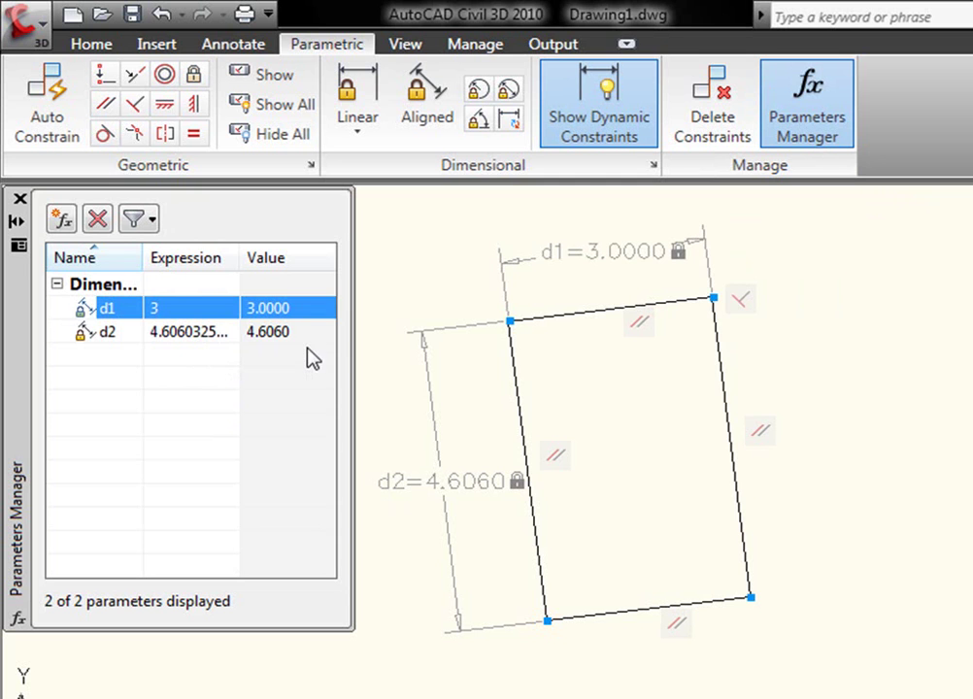
Step: Set the expression of the left side's dimension parameter d2 to 5
{"action": "left_click", "coordinate": [202, 338]}
{"action": "left_click", "coordinate": [200, 334]}
{"action": "type", "text": "5"}
{"action": "key", "text": "Return"}
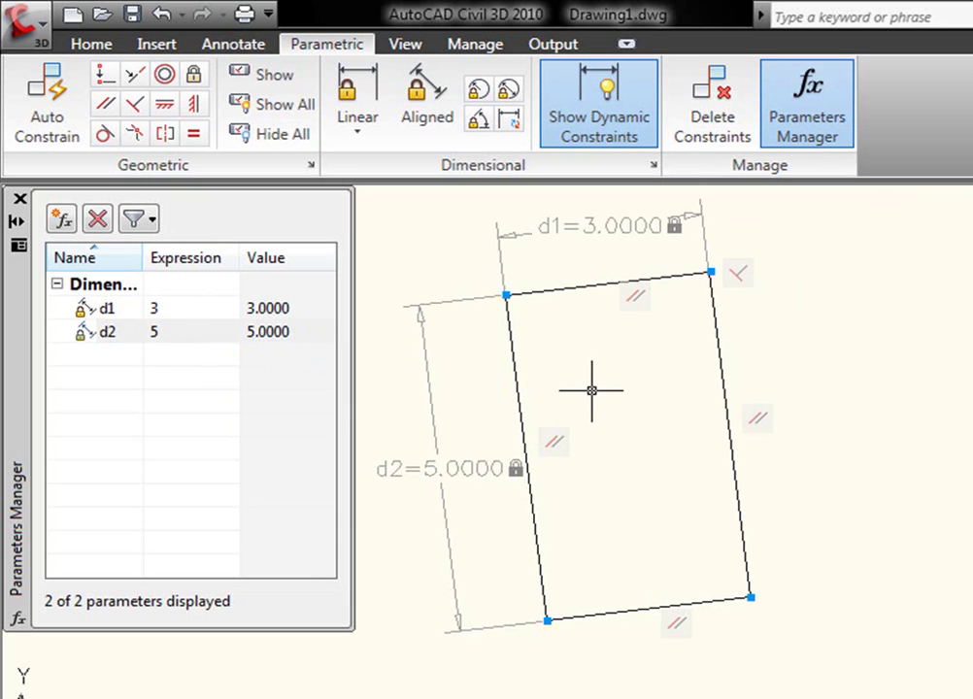
{"action": "left_click", "coordinate": [508, 318]}
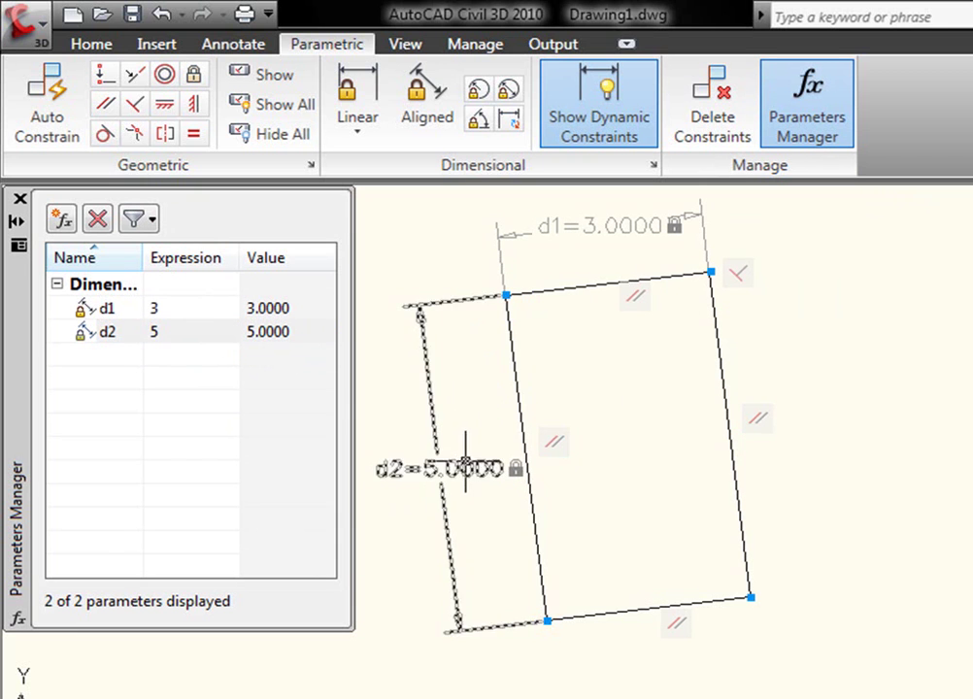